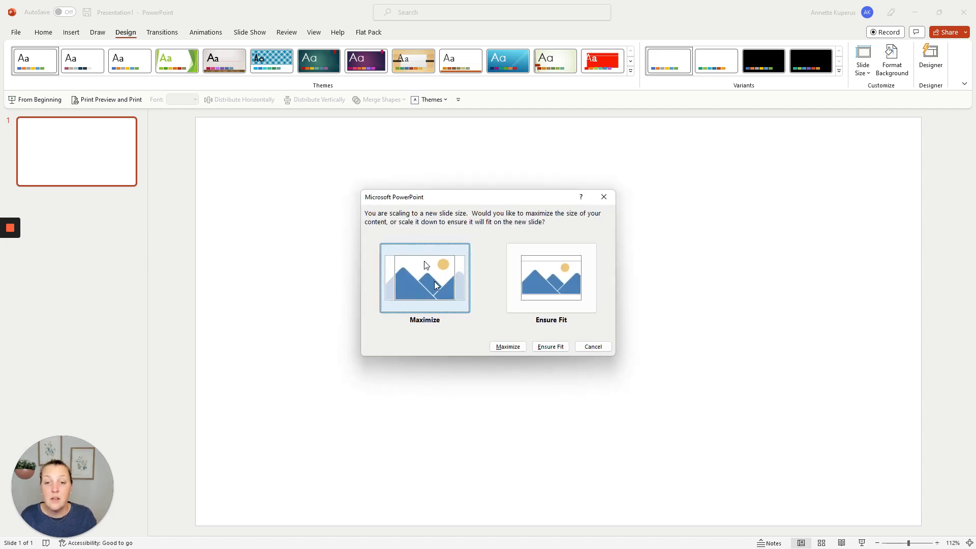
- Scale to the new slide size with the Maximize option and show gridlines and guides
click(507, 346)
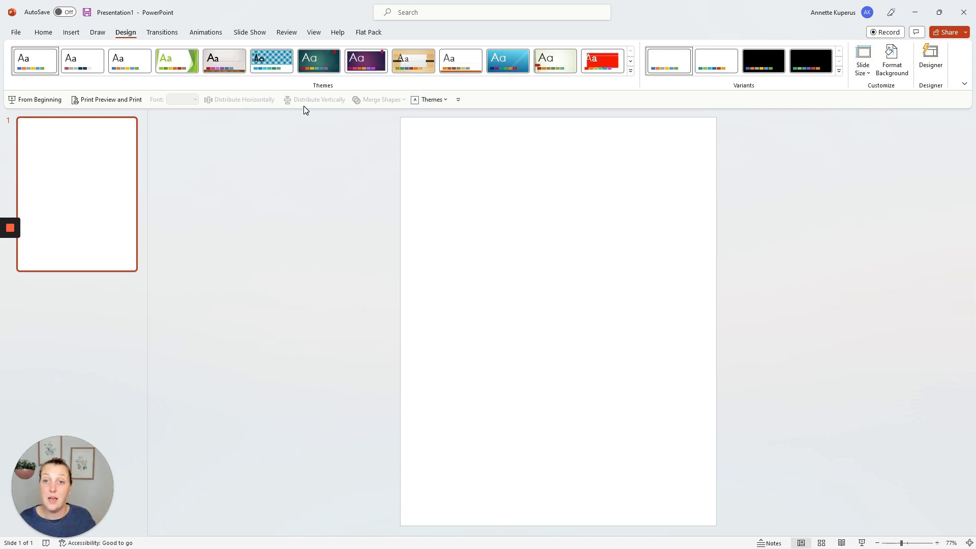
click(313, 32)
click(240, 65)
click(235, 75)
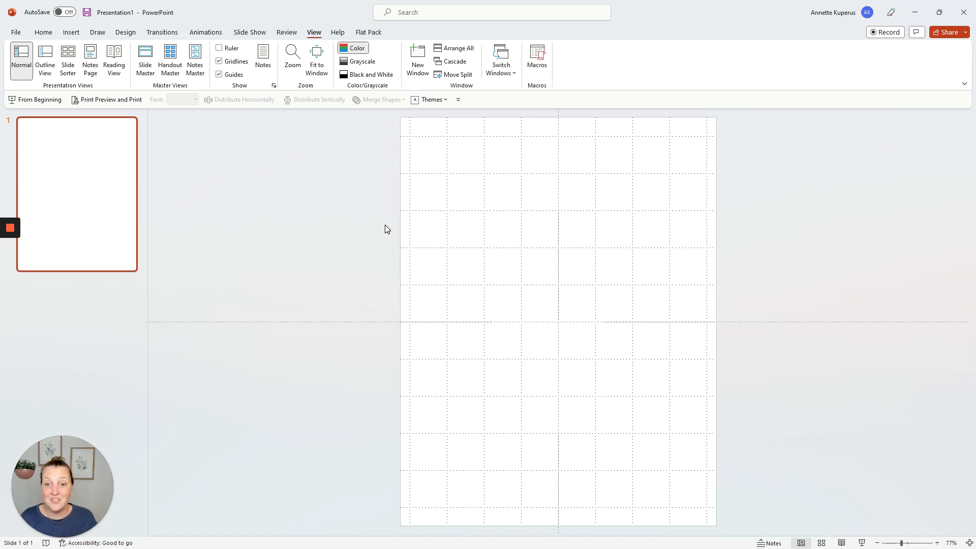
- Insert a circle, enlarge it to about 7.11" and place it on the vertical guide in the lower part of the slide
click(72, 33)
click(199, 74)
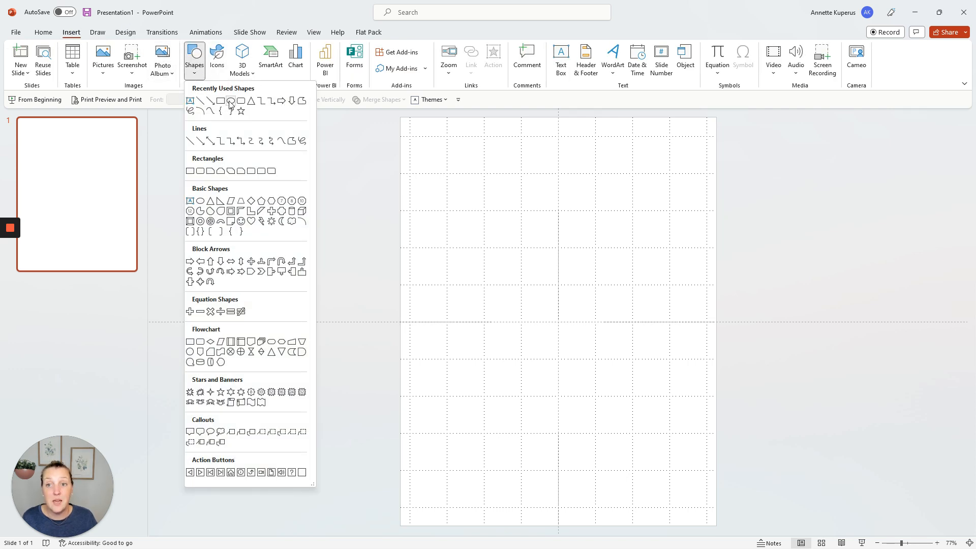
click(231, 101)
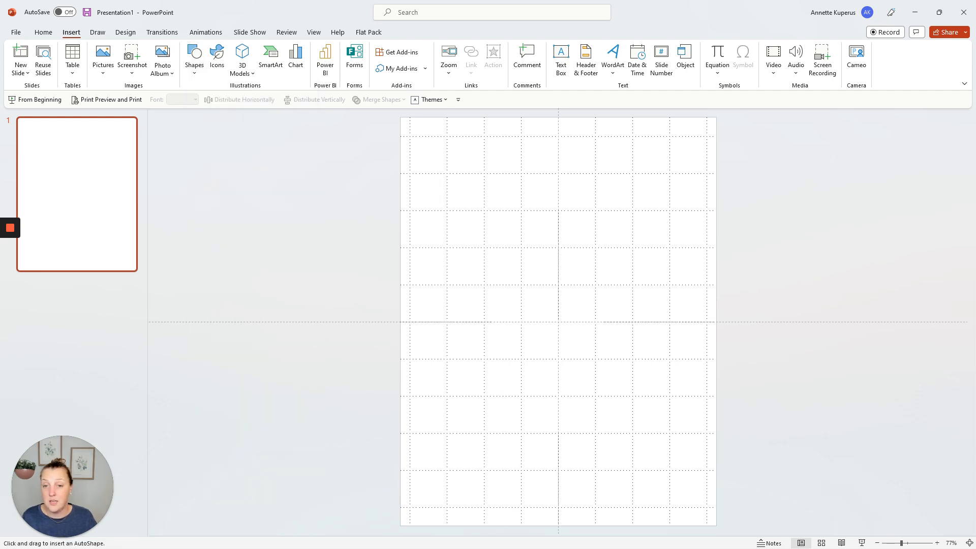
click(453, 229)
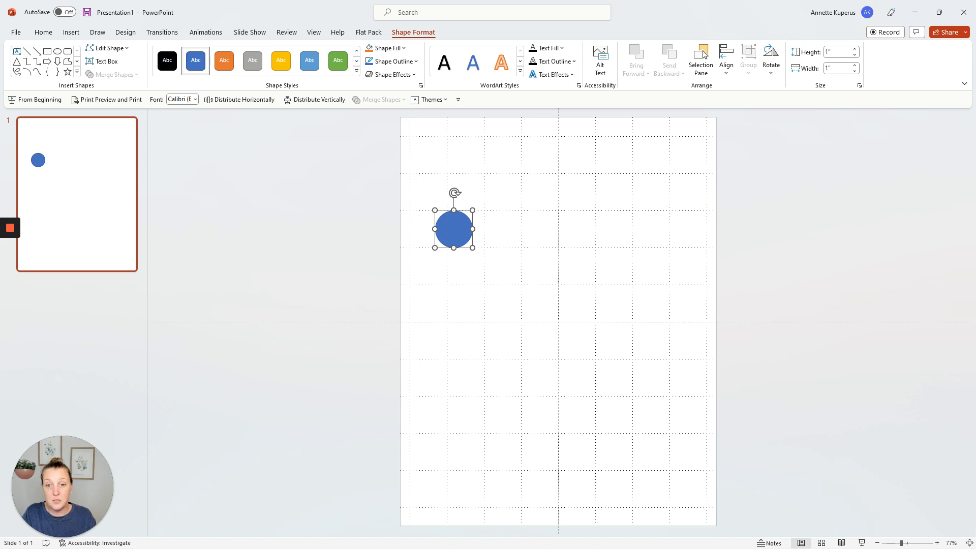
drag(472, 248, 699, 474)
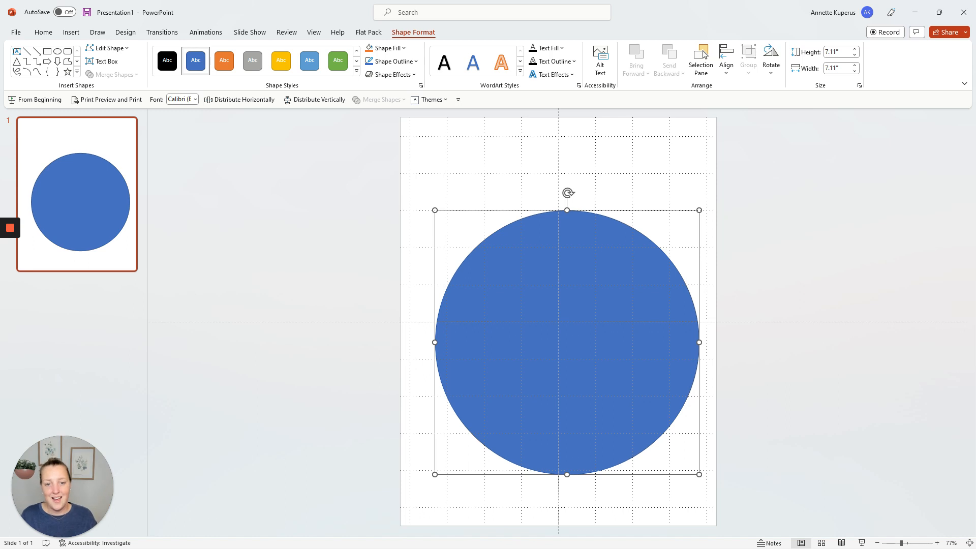
drag(566, 342, 558, 381)
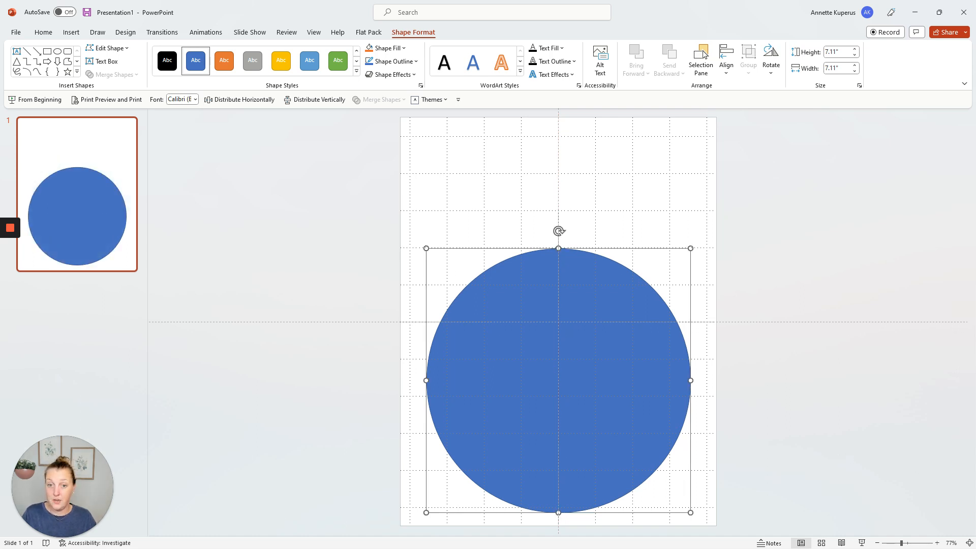
- With its size properties shown, enlarge the circle to about 7.37" and center it horizontally on the slide
right_click(520, 385)
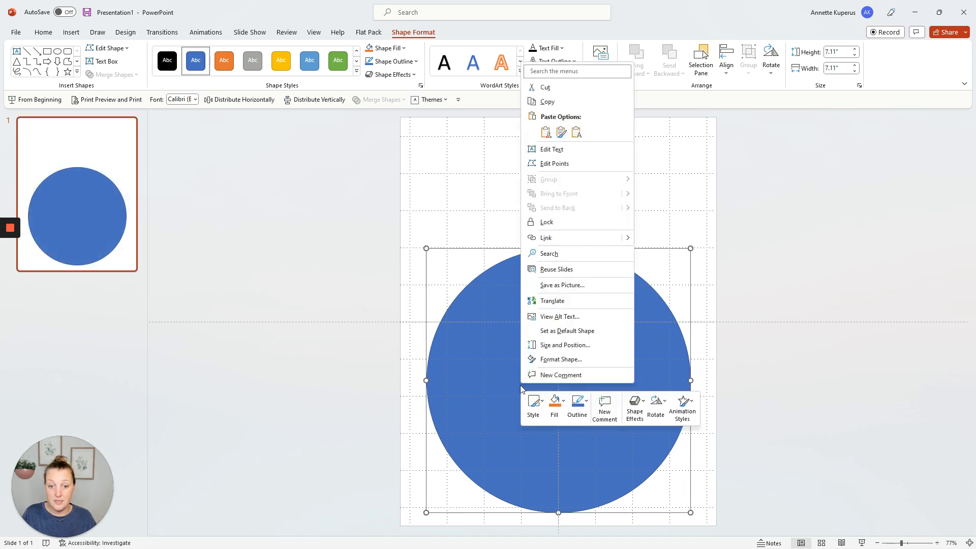
click(561, 359)
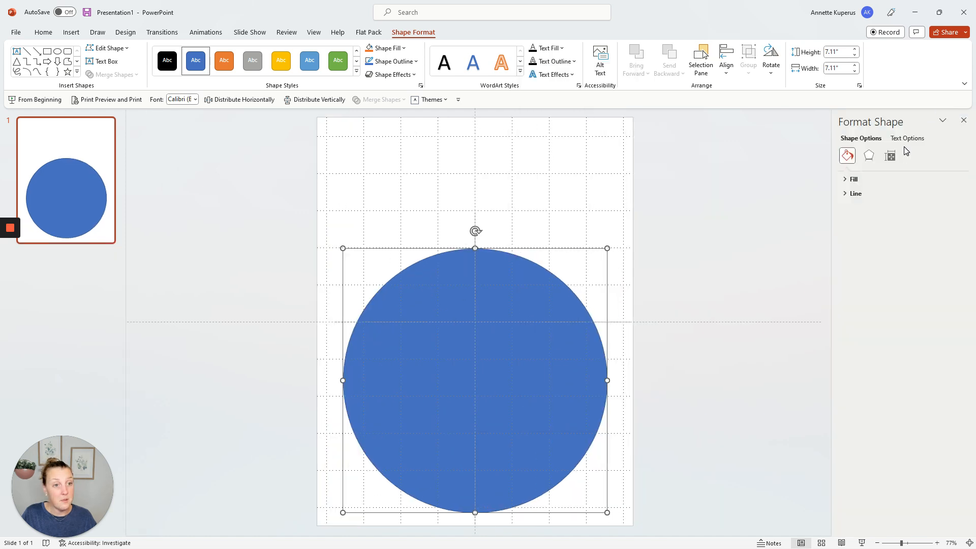
click(890, 156)
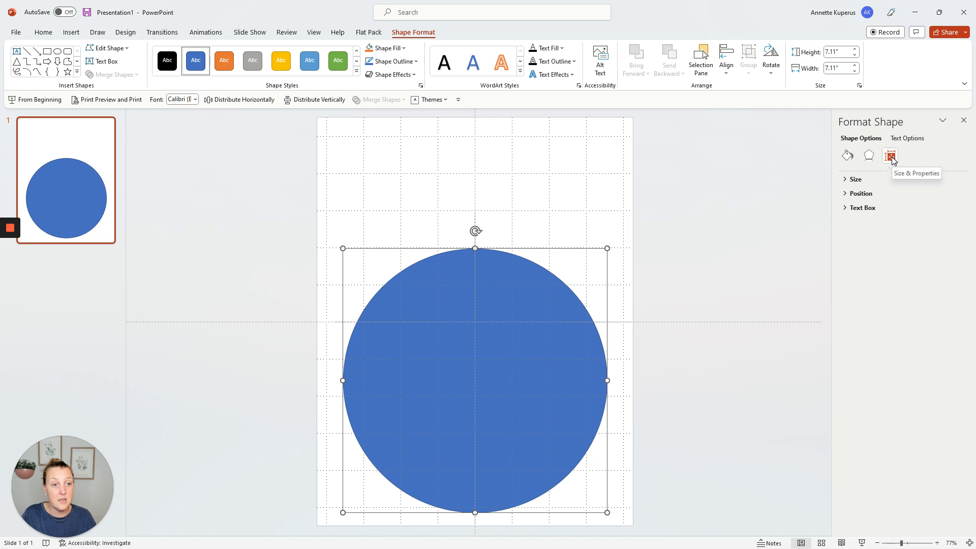
click(882, 181)
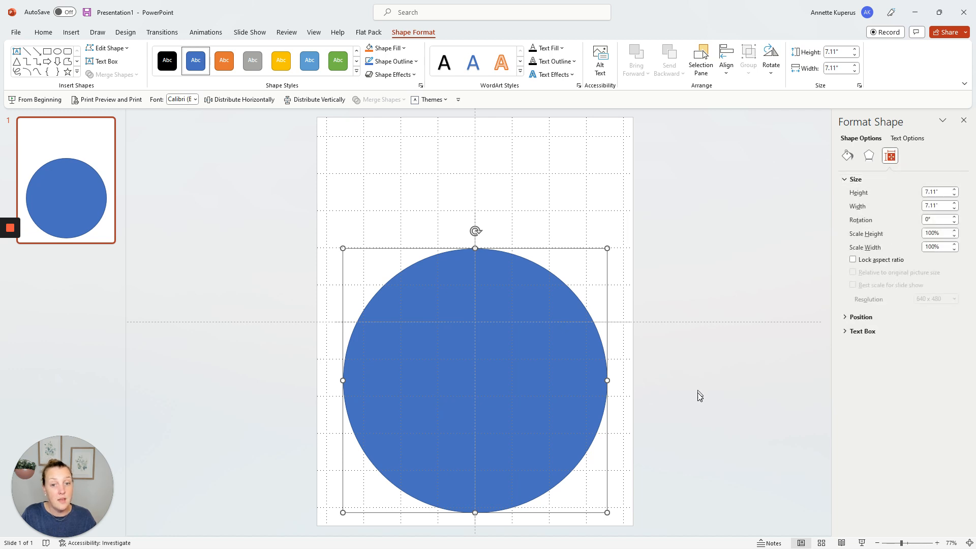
drag(342, 248, 333, 238)
drag(470, 376, 475, 375)
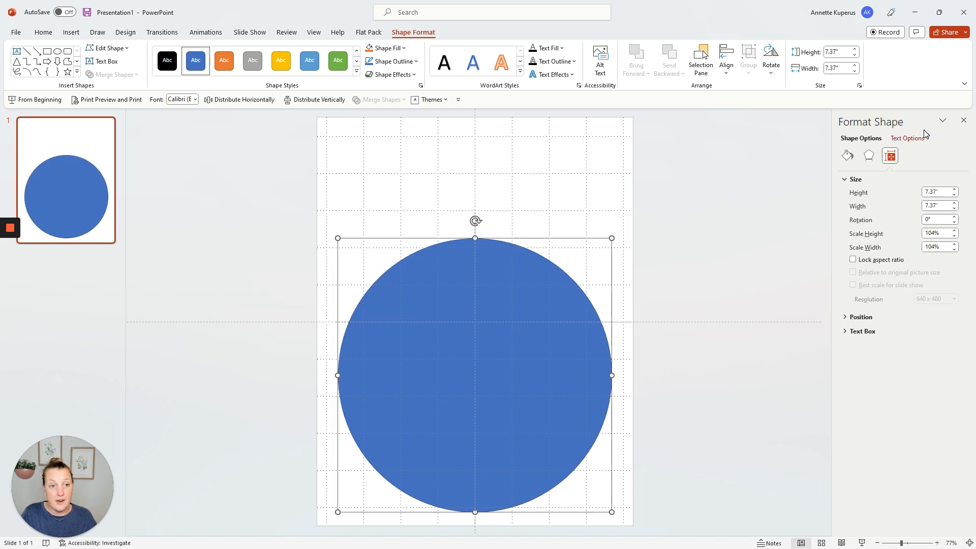
click(726, 70)
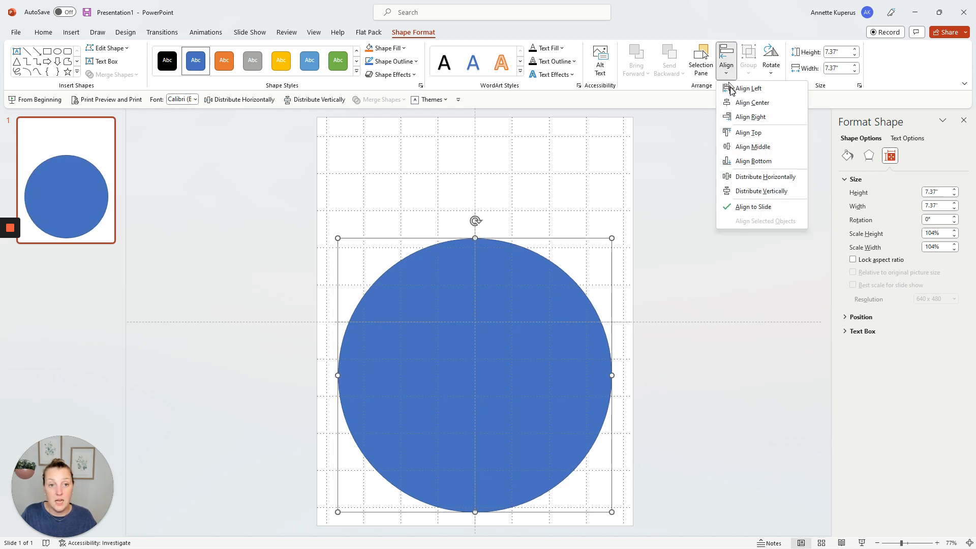
click(760, 102)
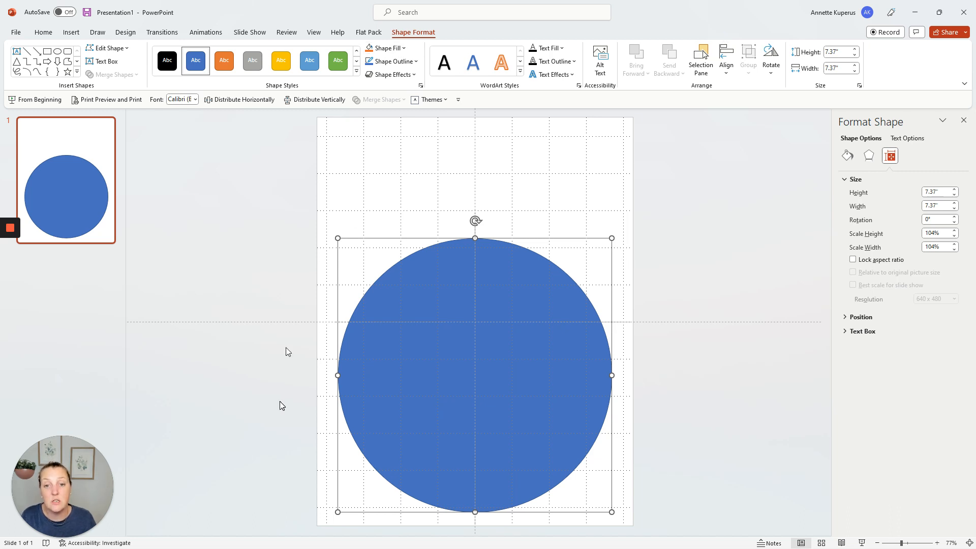
- Fill the circle white, give it a black 3 pt outline, and close its formatting options
click(386, 49)
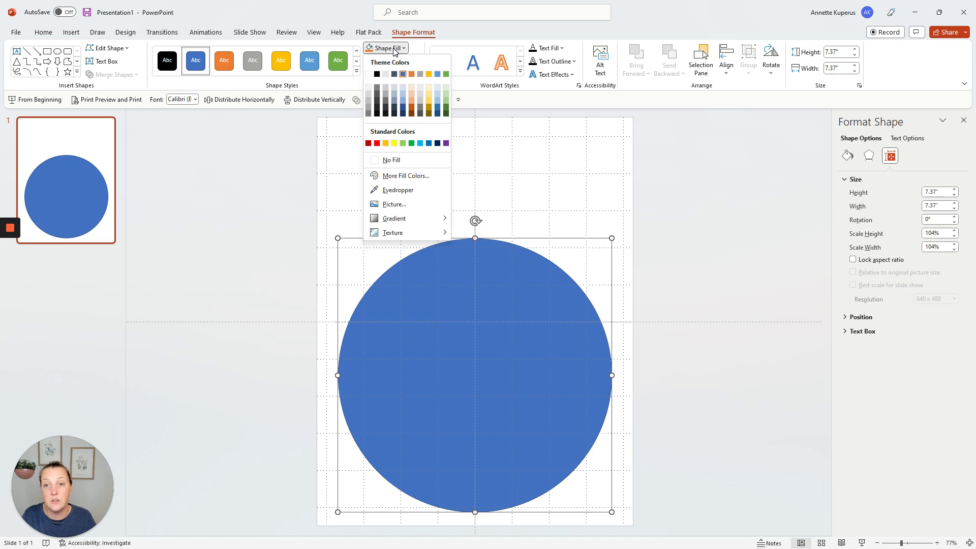
click(368, 75)
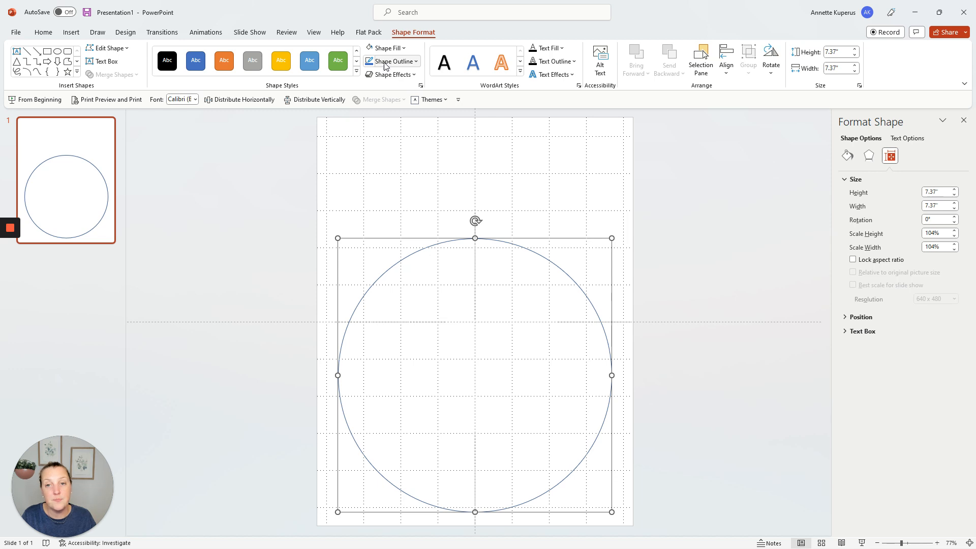
click(387, 61)
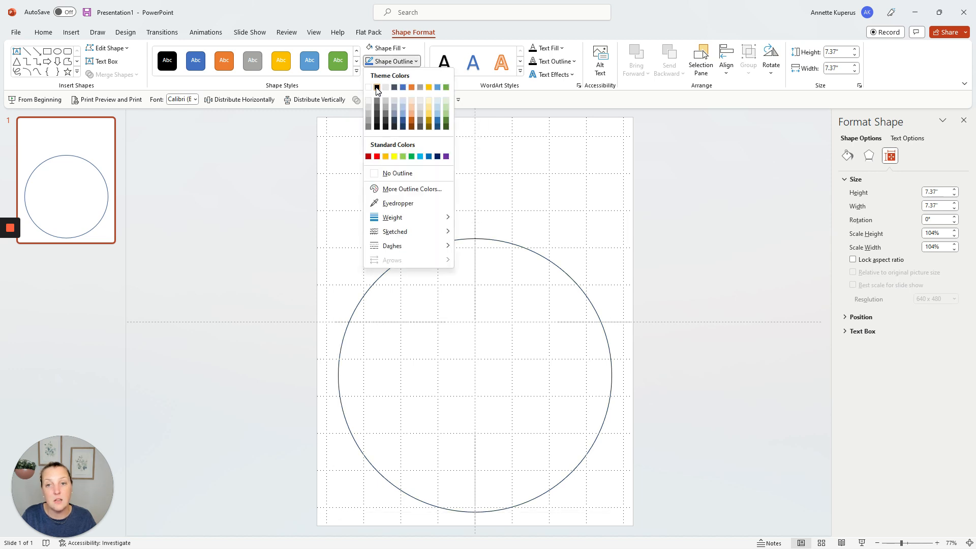
click(376, 87)
click(386, 61)
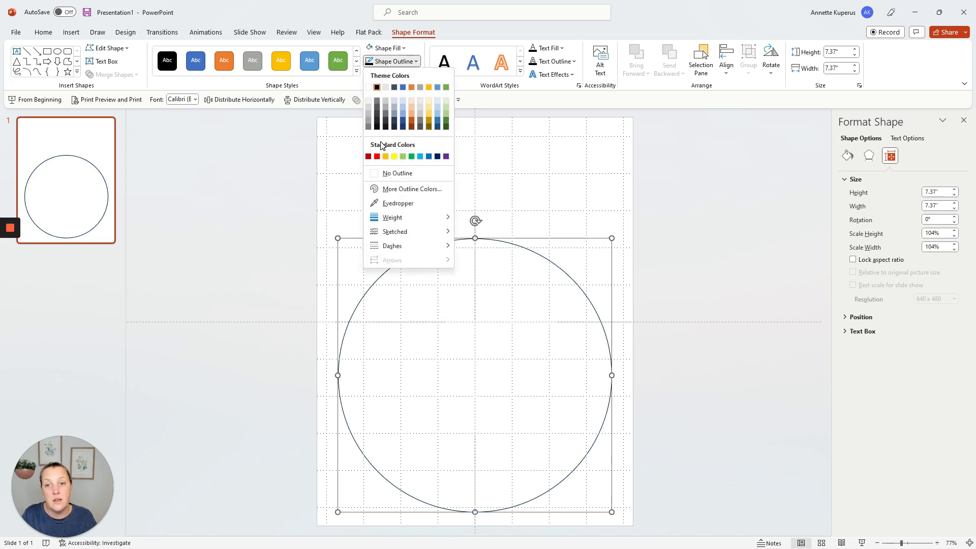
click(377, 88)
click(387, 62)
mouse_move(409, 218)
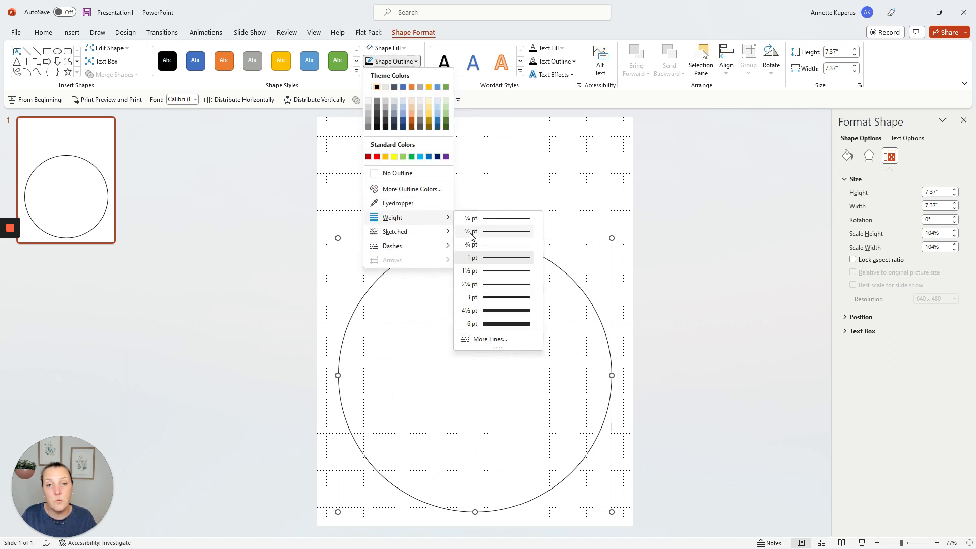
click(498, 298)
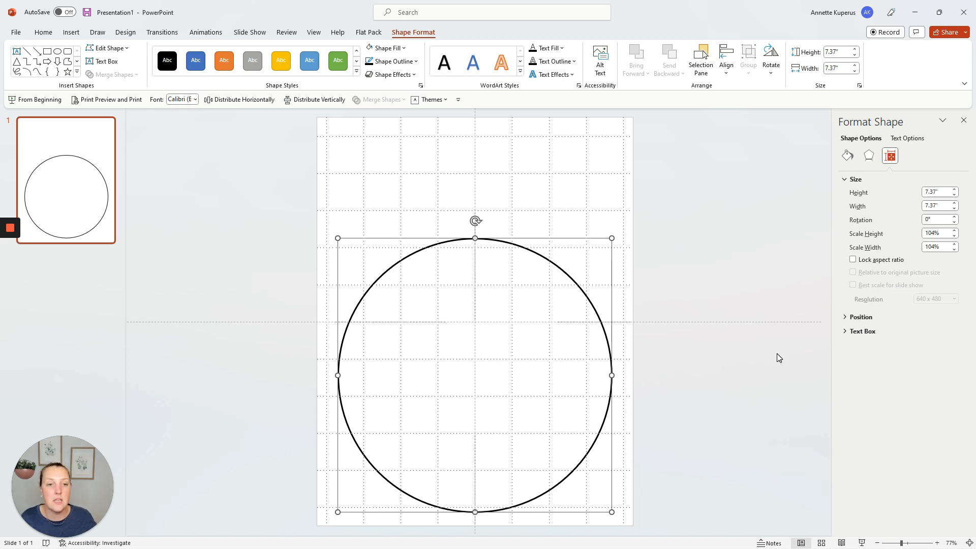
click(963, 121)
click(727, 281)
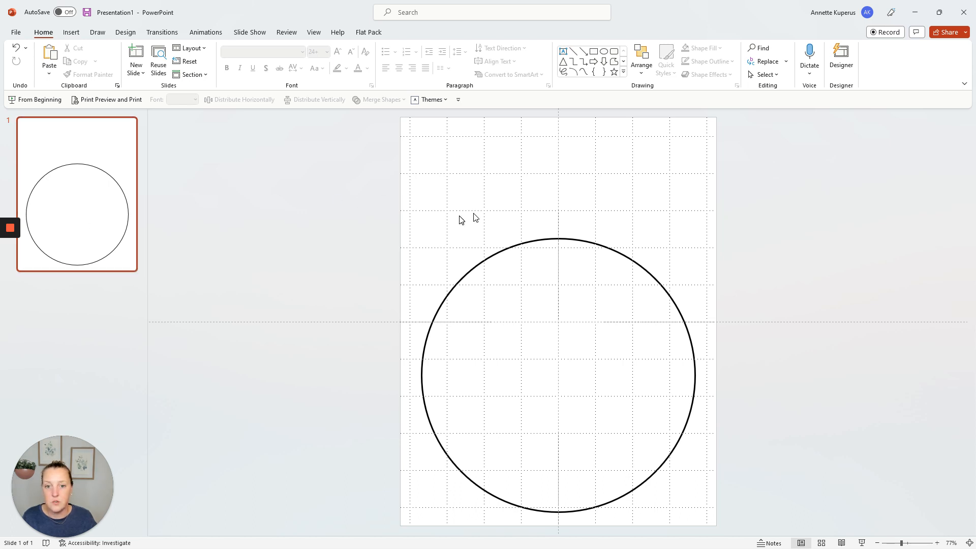
- Insert a 1" square at the circle's upper-left edge
click(71, 34)
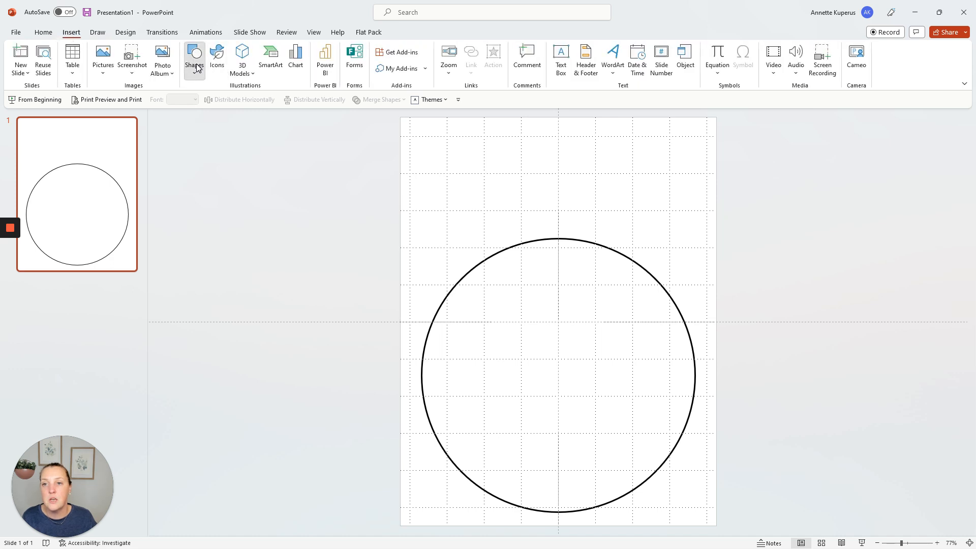
click(196, 65)
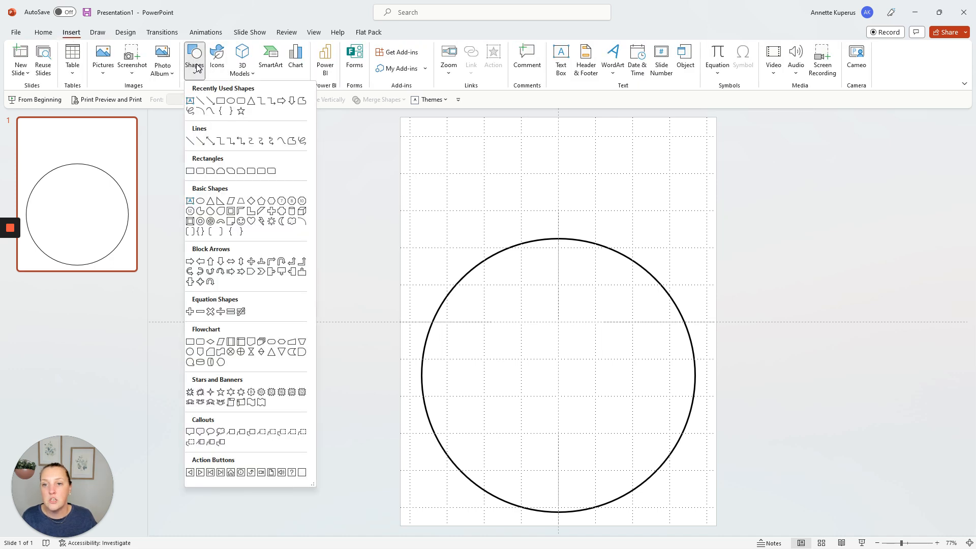
click(221, 102)
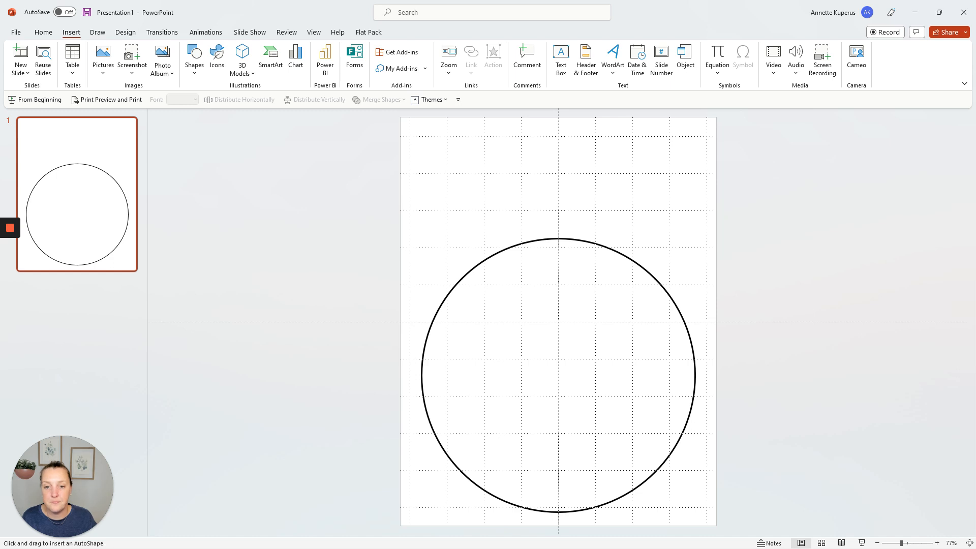
click(426, 241)
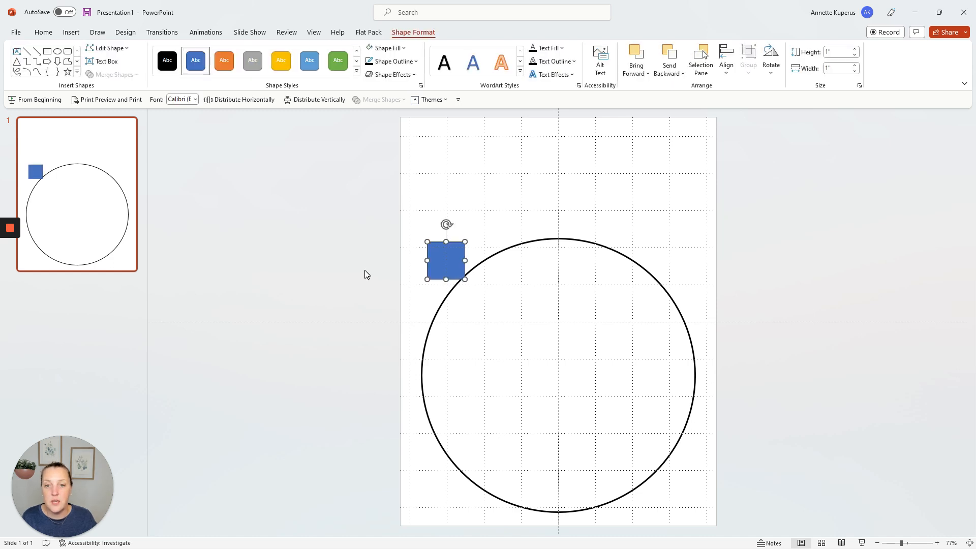
click(323, 33)
click(292, 56)
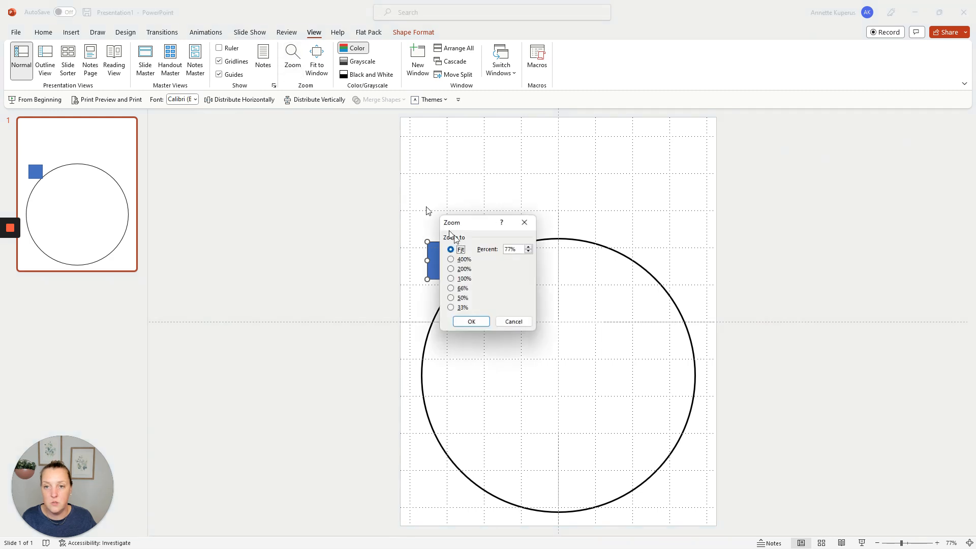
key(Tab)
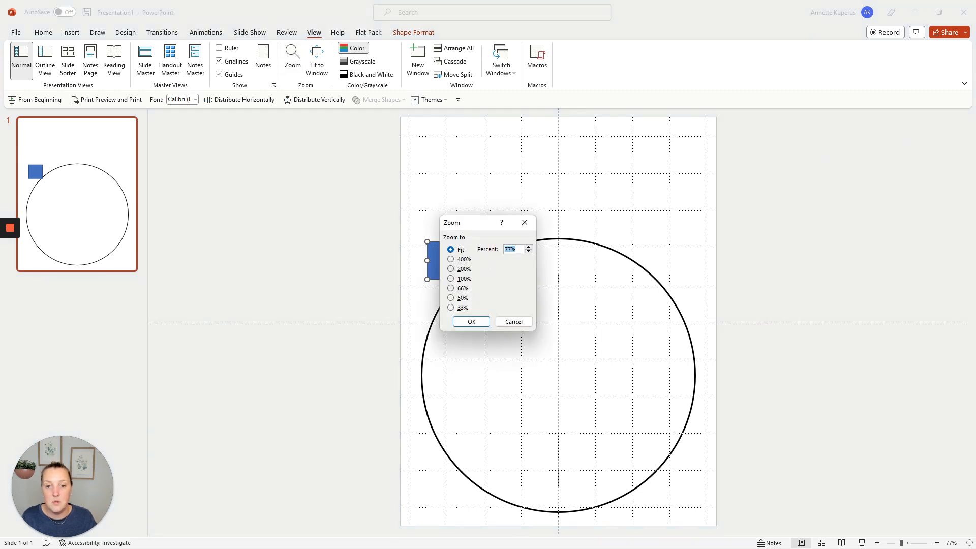
text(150)
key(Return)
scroll(558, 321, down, 5)
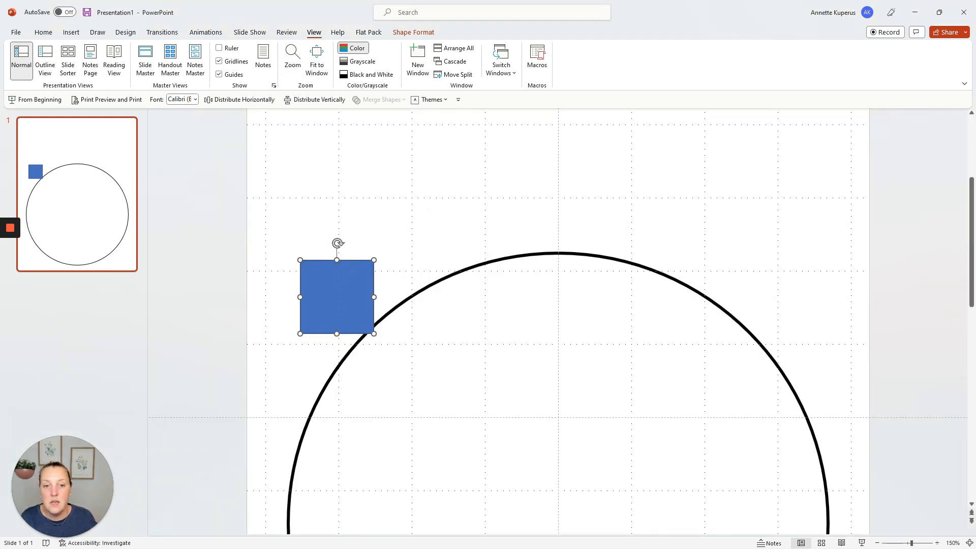
scroll(577, 321, up, 1)
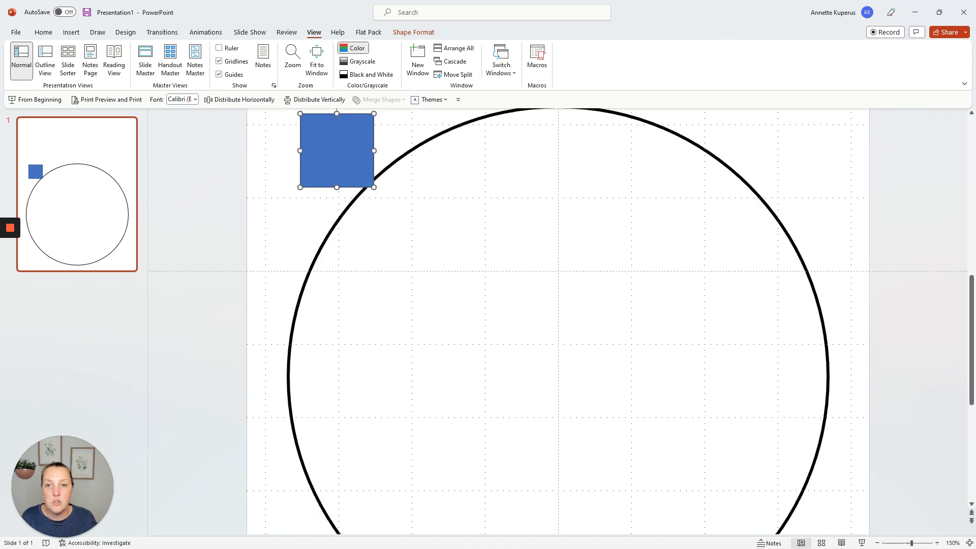
- Move the square so its upper-left corner touches the circle's outline inside, and enlarge it proportionally to nearly fill the circle
click(293, 57)
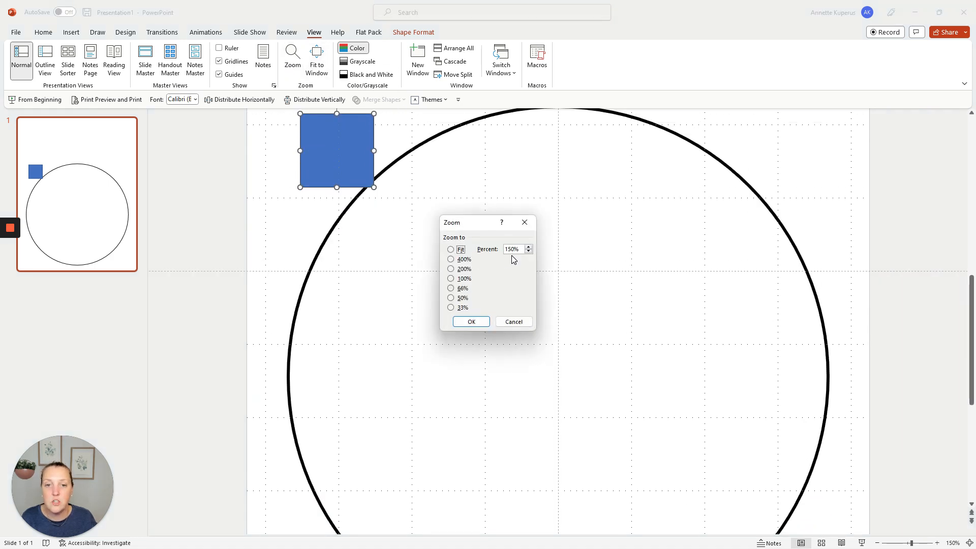
key(ctrl+a)
text(125)
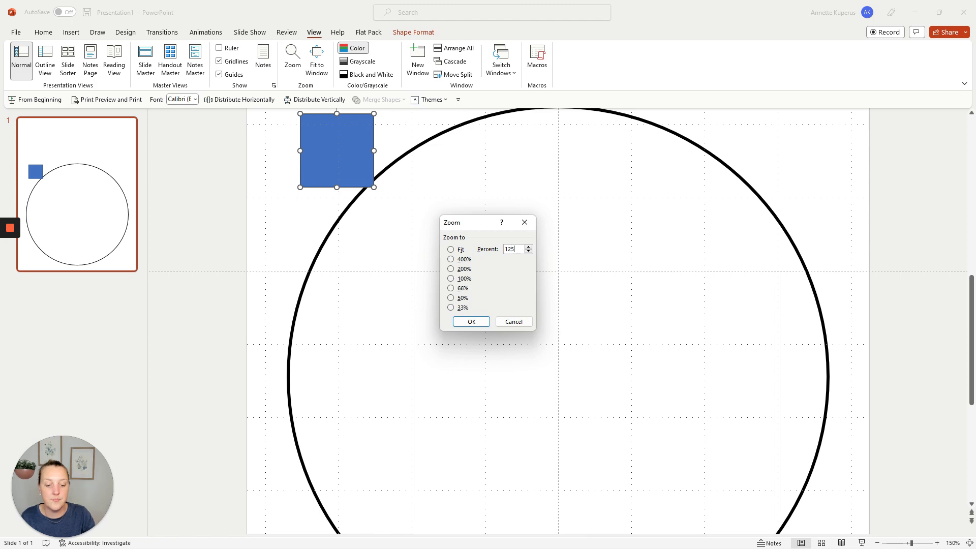
key(Return)
scroll(558, 322, down, 5)
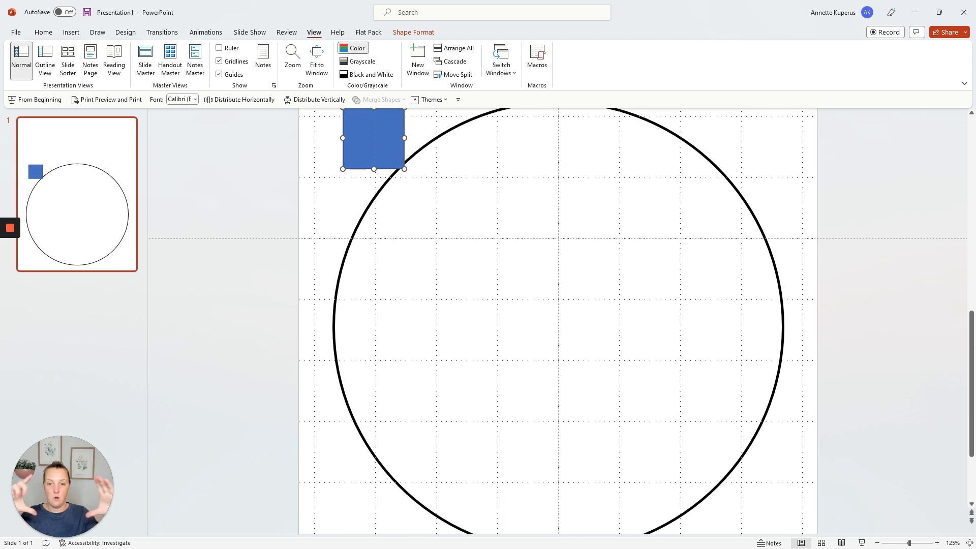
drag(382, 132, 431, 202)
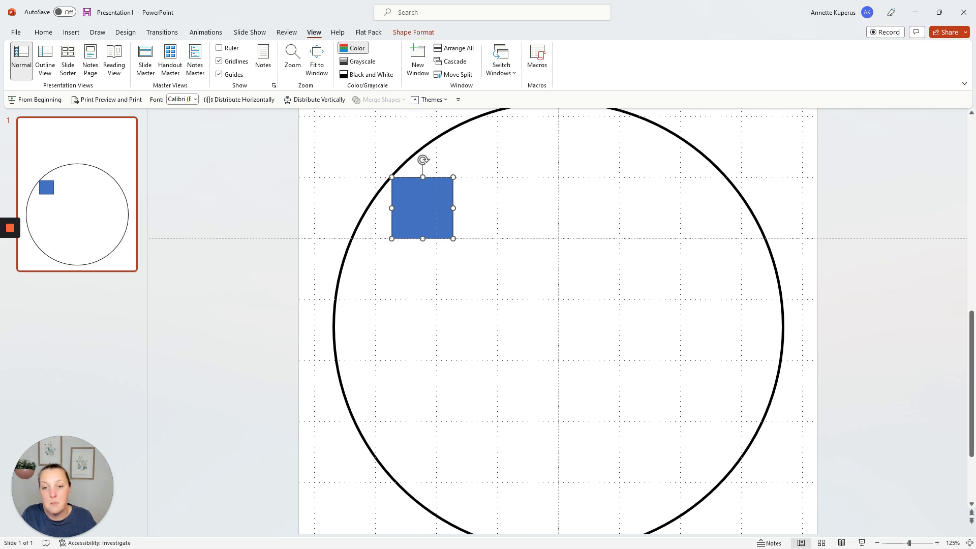
drag(452, 239, 725, 510)
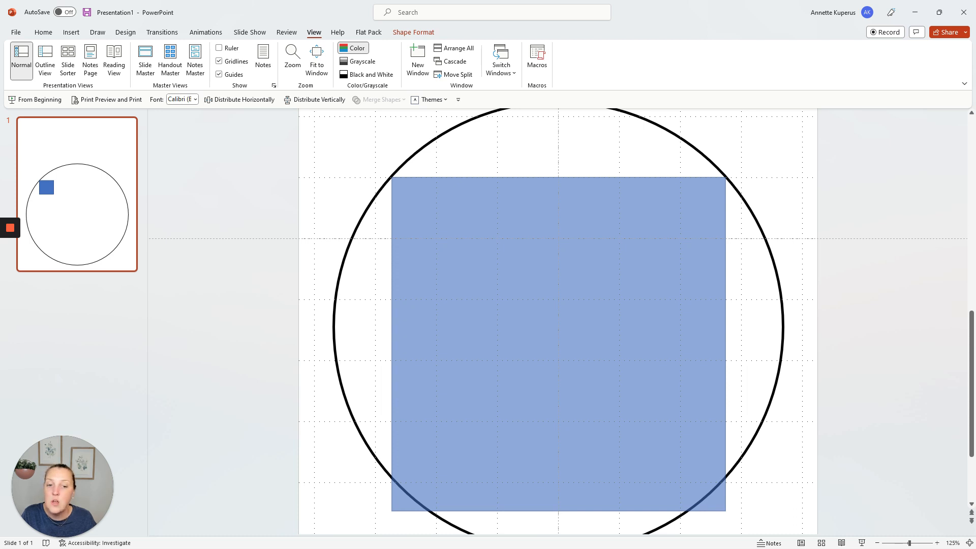
drag(725, 510, 713, 499)
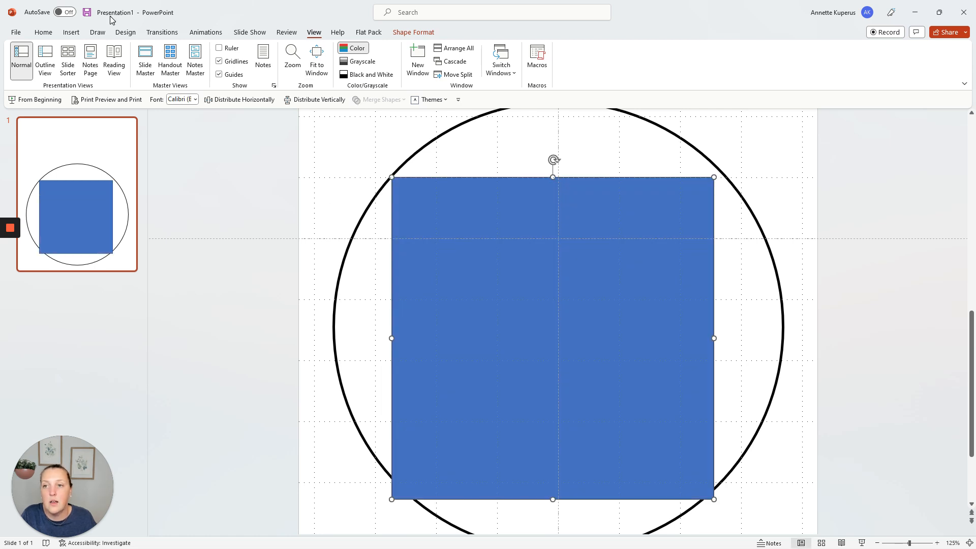
- Center the square horizontally on the slide
click(44, 33)
click(641, 62)
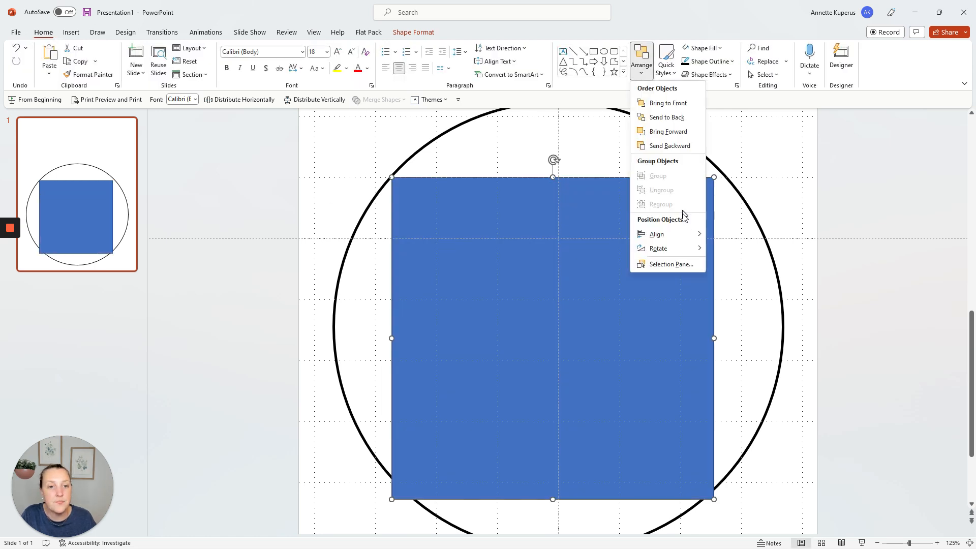
mouse_move(683, 233)
click(731, 249)
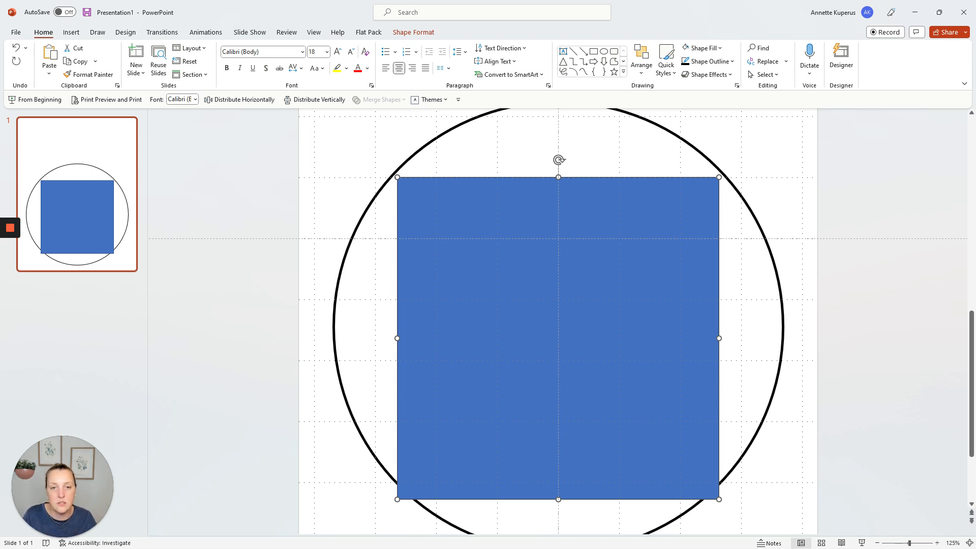
- Nudge the square upward, shrink it slightly in proportion, and recenter it so all four corners touch the circle's outline
key(ctrl+Up)
key(ctrl+Up)
key(ctrl+Up)
key(ctrl+Up)
key(ctrl+Up)
key(ctrl+Up)
key(ctrl+Up)
key(ctrl+Up)
key(ctrl+Up)
key(ctrl+Up)
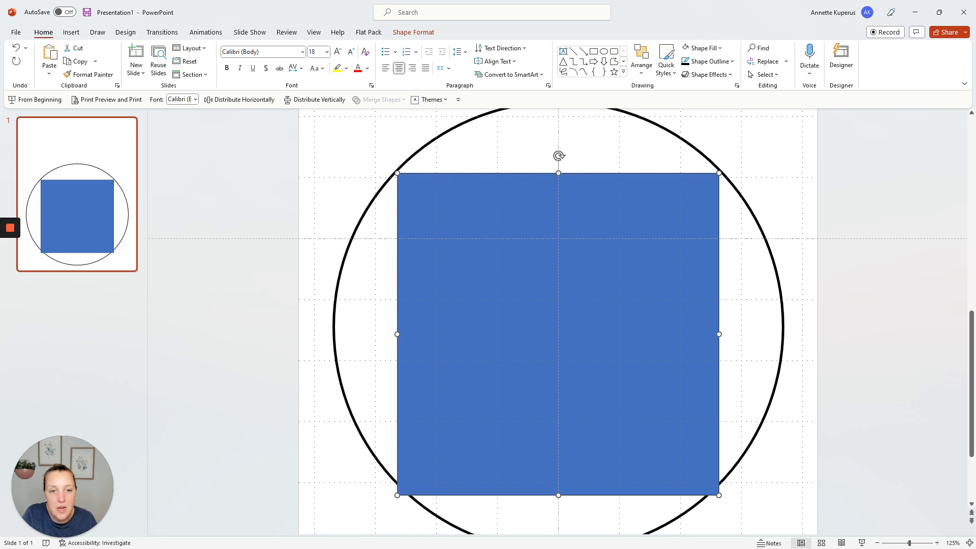
key(ctrl+Up)
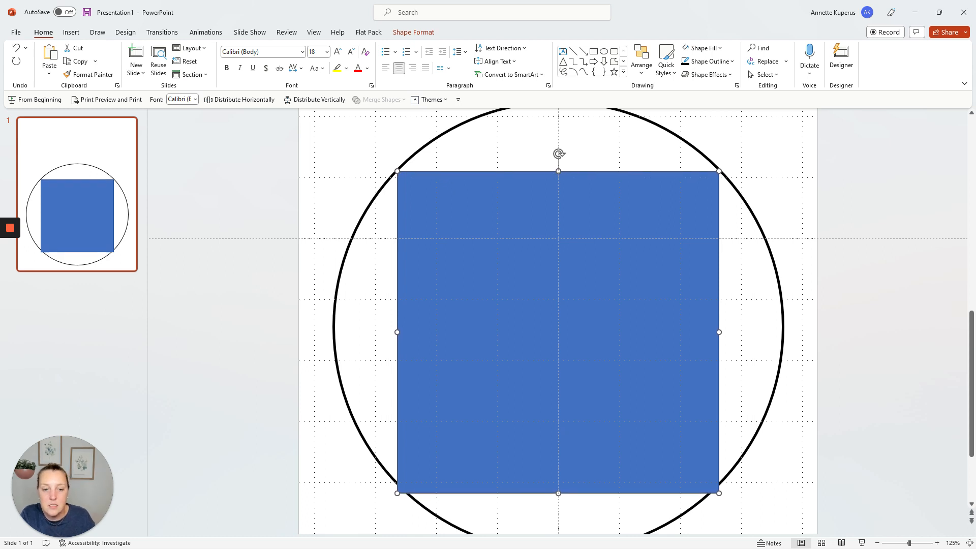
drag(719, 493, 712, 486)
drag(630, 406, 632, 404)
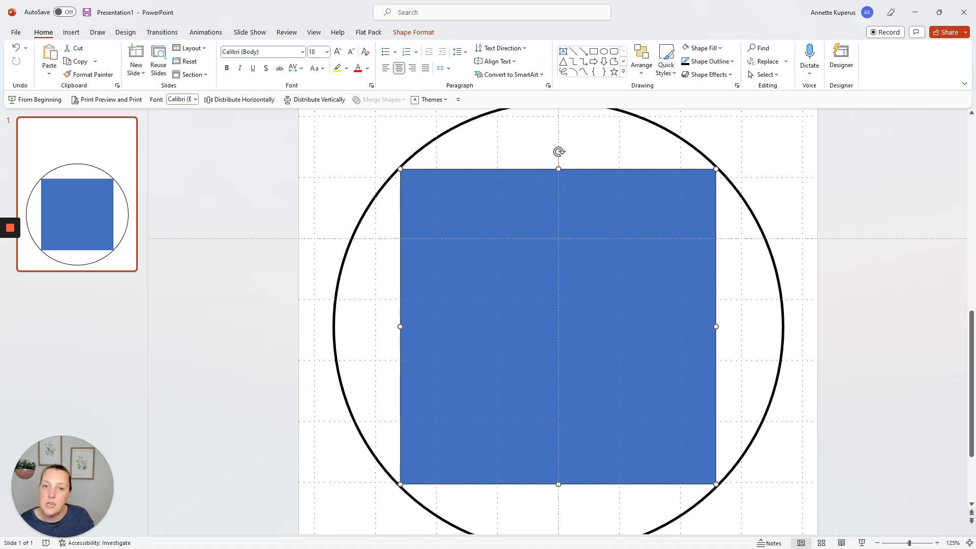
- Fill the square white, give it a black 3 pt outline, and deselect it
right_click(488, 191)
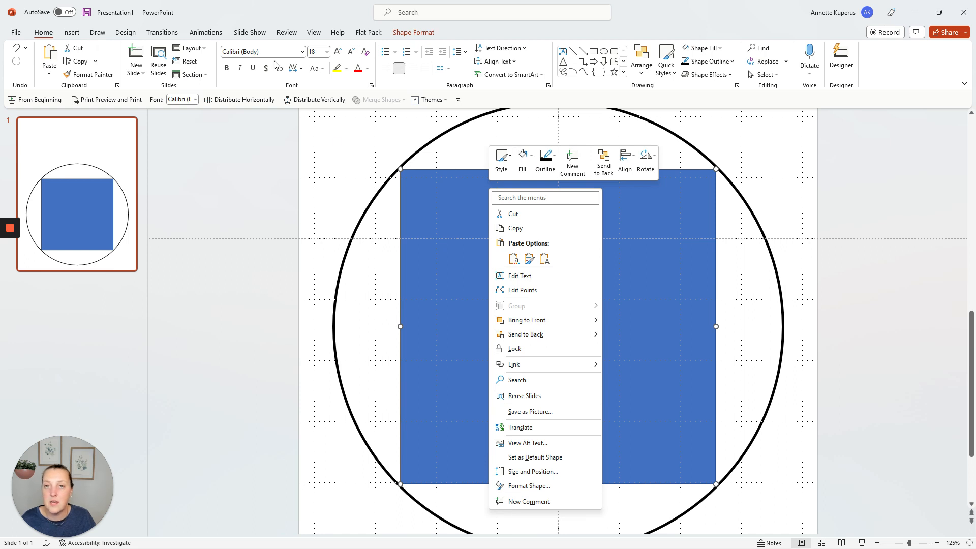
click(686, 51)
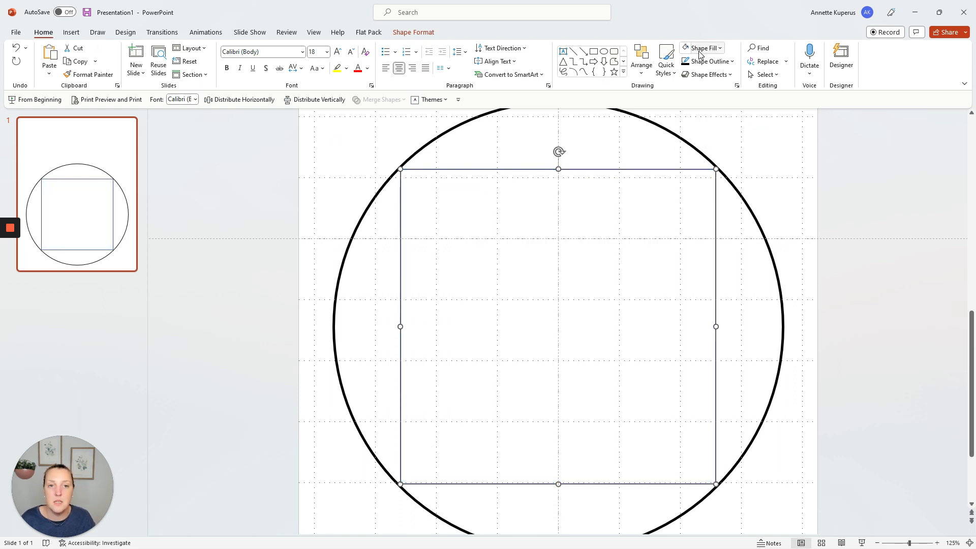
click(719, 47)
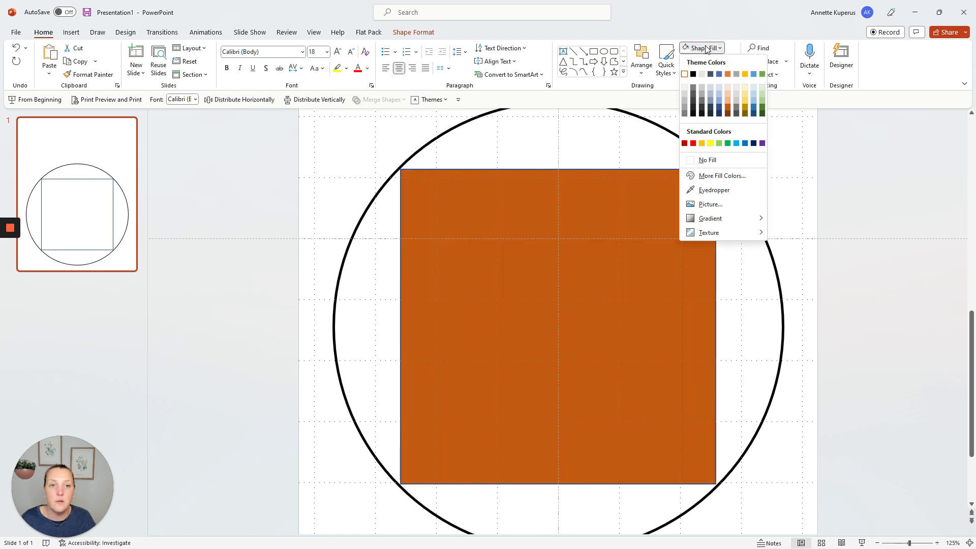
click(685, 51)
click(687, 62)
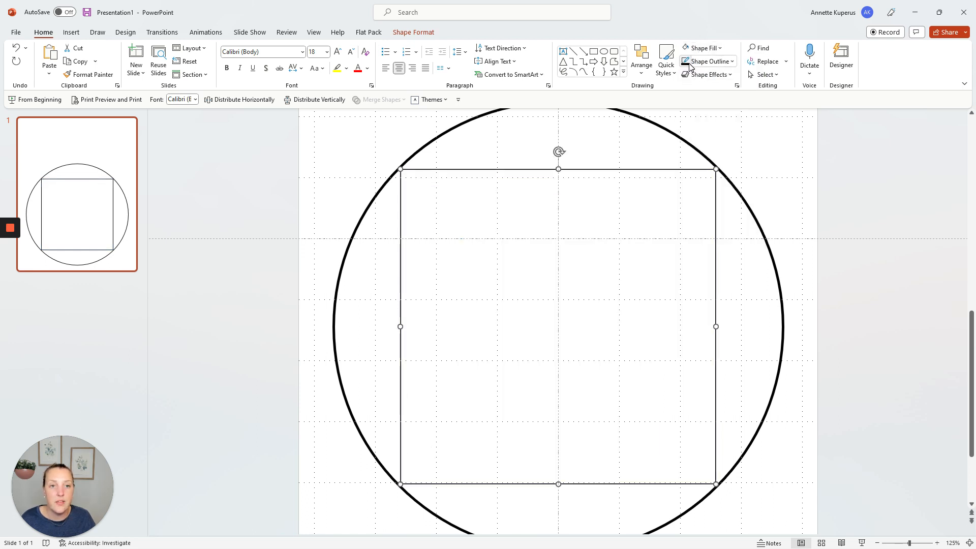
click(704, 63)
mouse_move(731, 218)
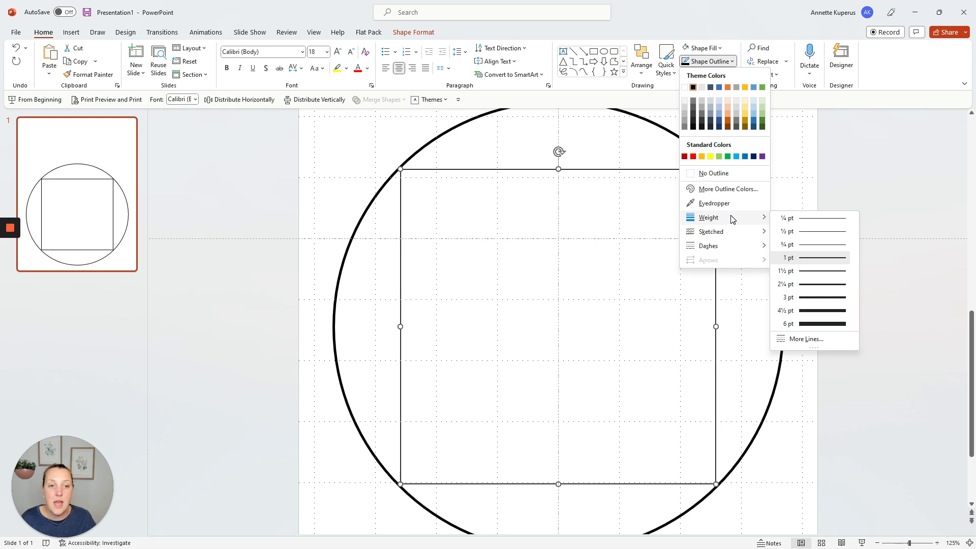
click(814, 298)
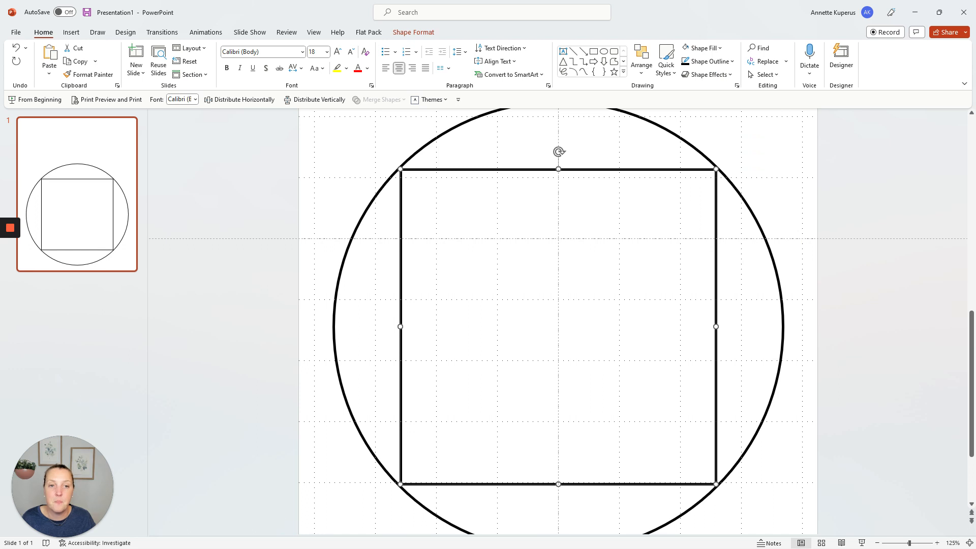
click(833, 321)
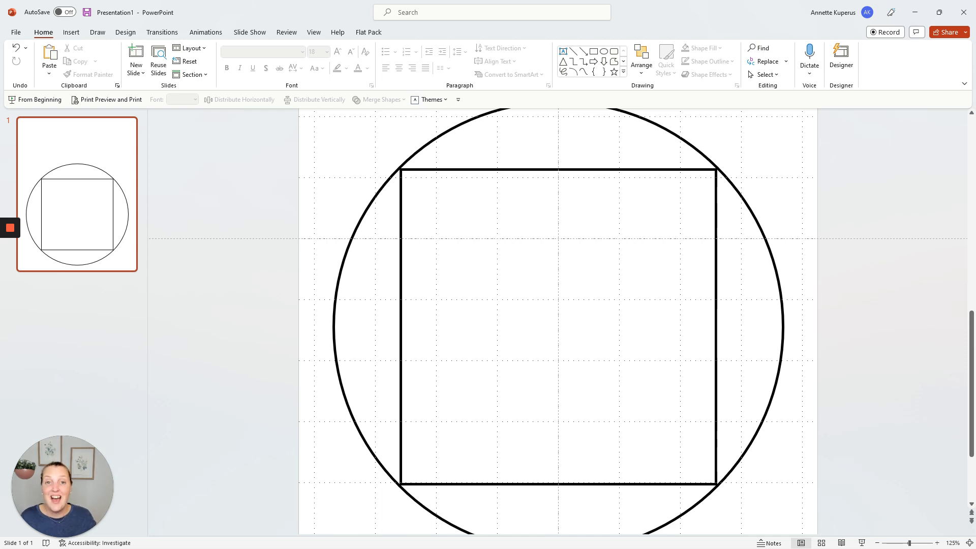
- Add a rectangle about 8.03" wide and 2.78" high above the circle and center it horizontally on the slide
scroll(558, 325, up, 5)
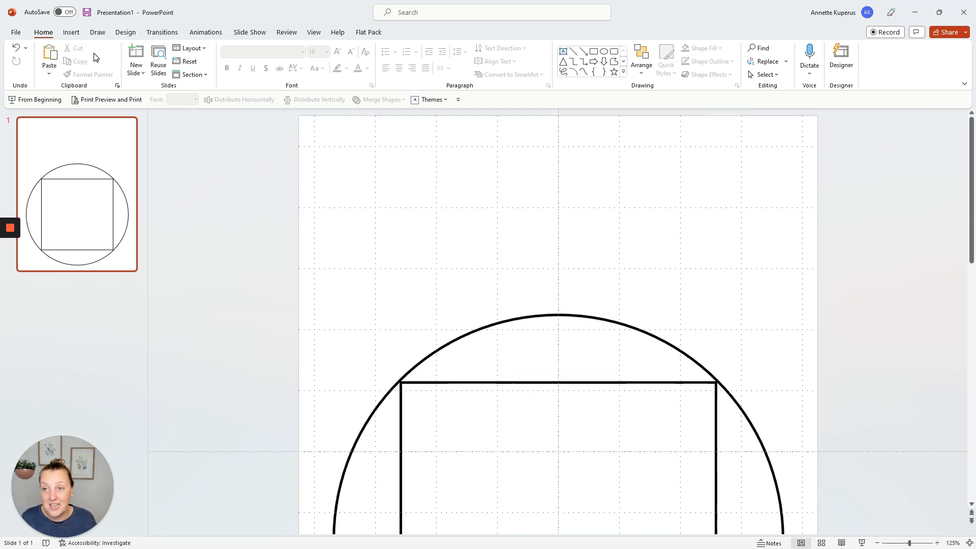
click(71, 32)
click(188, 68)
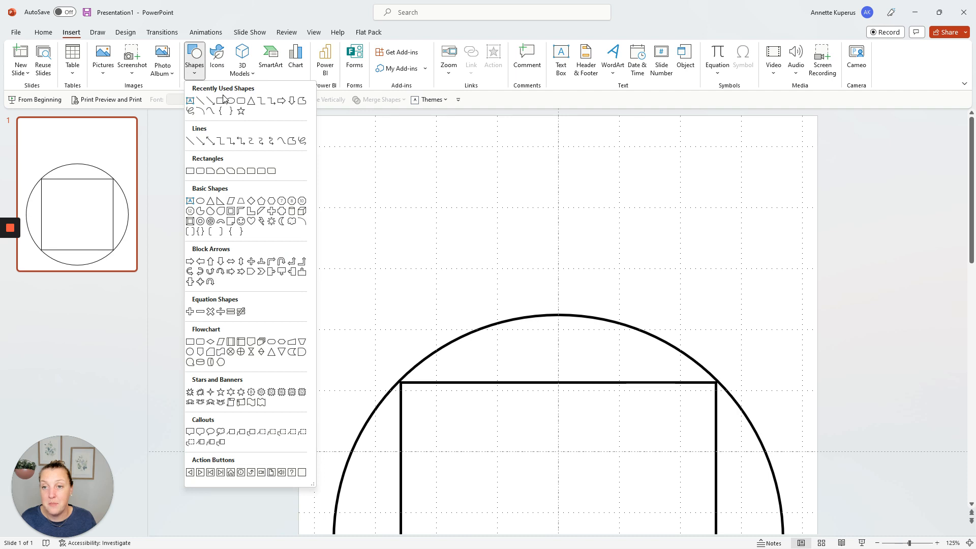
click(223, 100)
drag(313, 131, 803, 300)
key(Down)
key(Down)
key(Down)
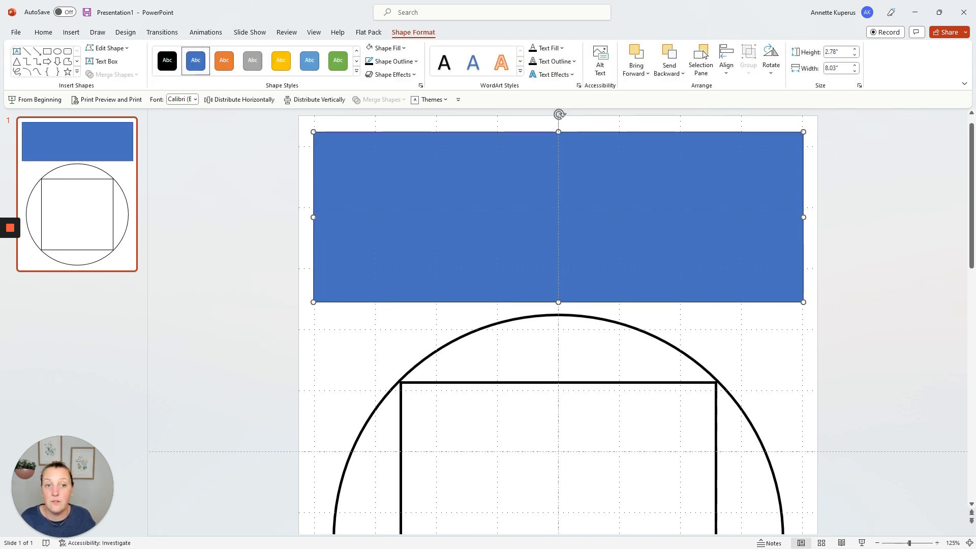
click(726, 60)
click(755, 102)
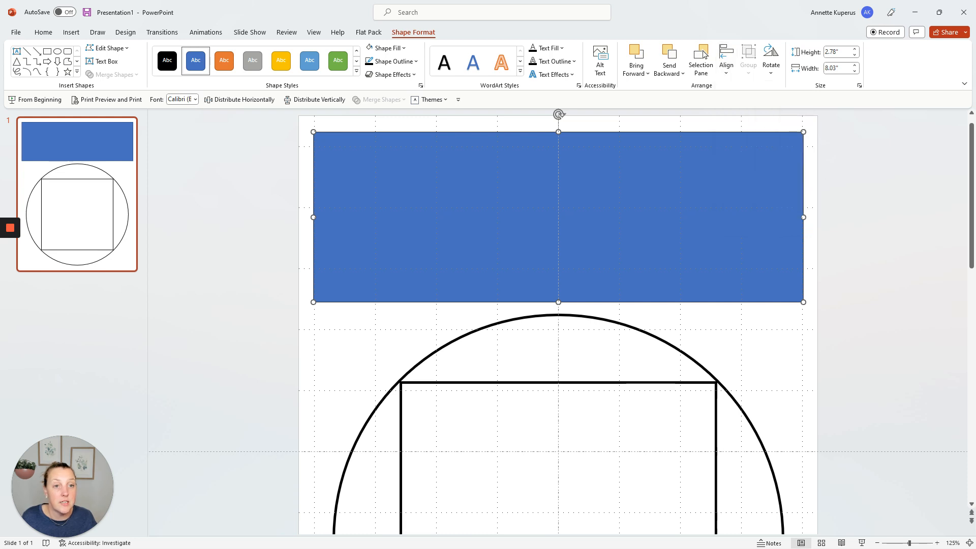
- Fill the rectangle white, give it a black 2¼ pt outline, and deselect it
click(369, 48)
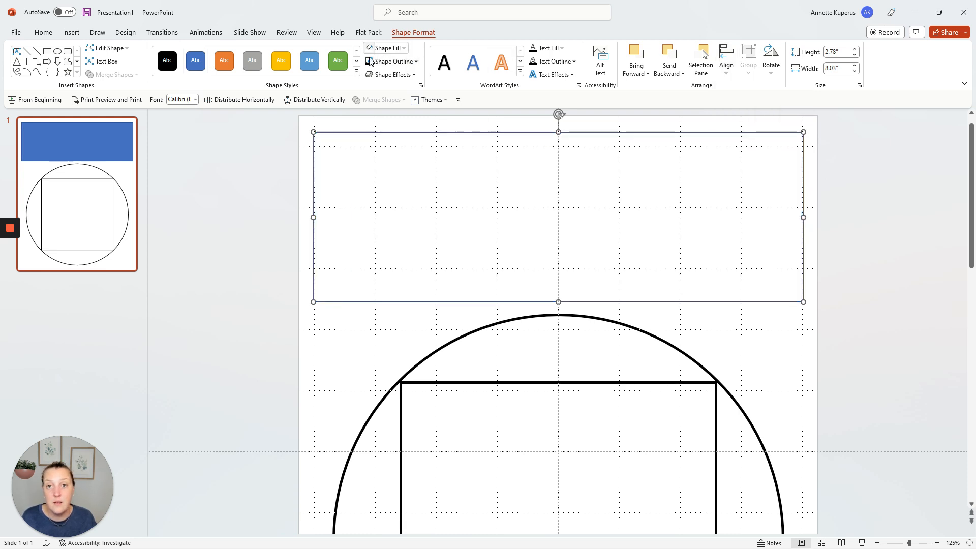
click(394, 60)
mouse_move(398, 218)
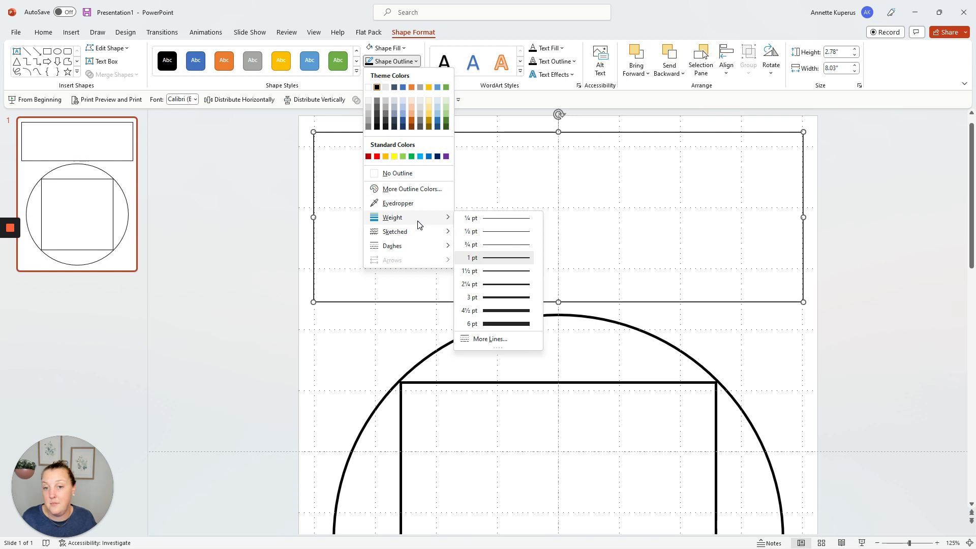
click(489, 300)
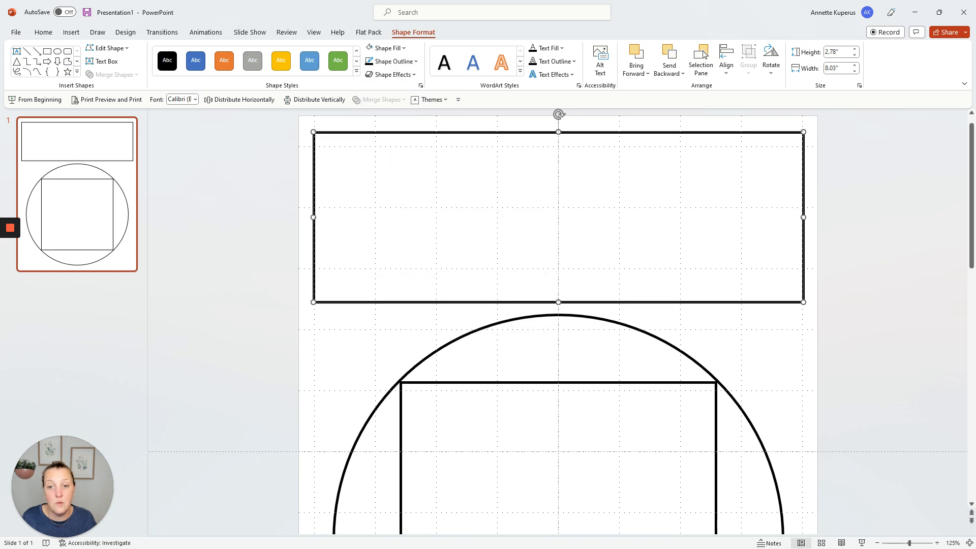
click(393, 61)
mouse_move(398, 217)
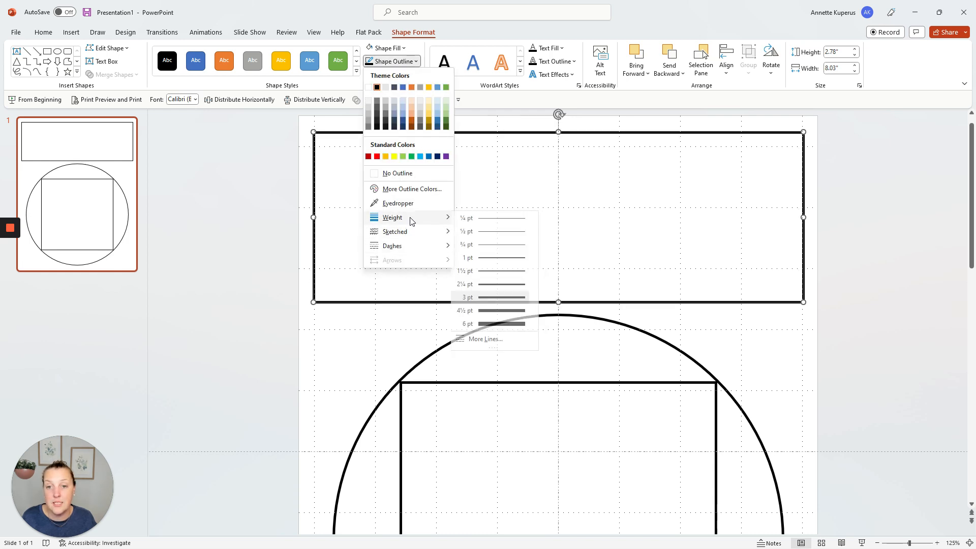
click(499, 288)
click(258, 242)
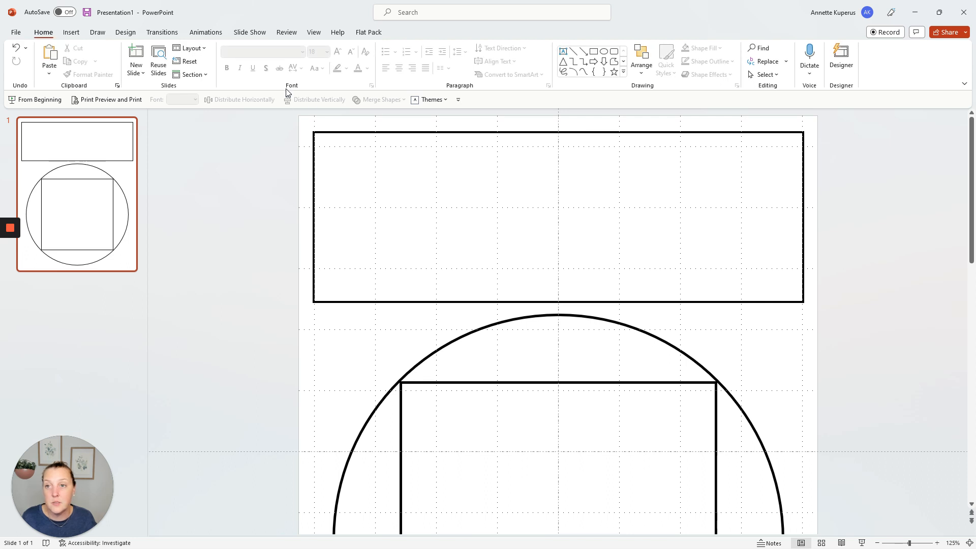
- Add a text box reading "Directions" and move it inside the rectangle near its upper-left corner
click(70, 32)
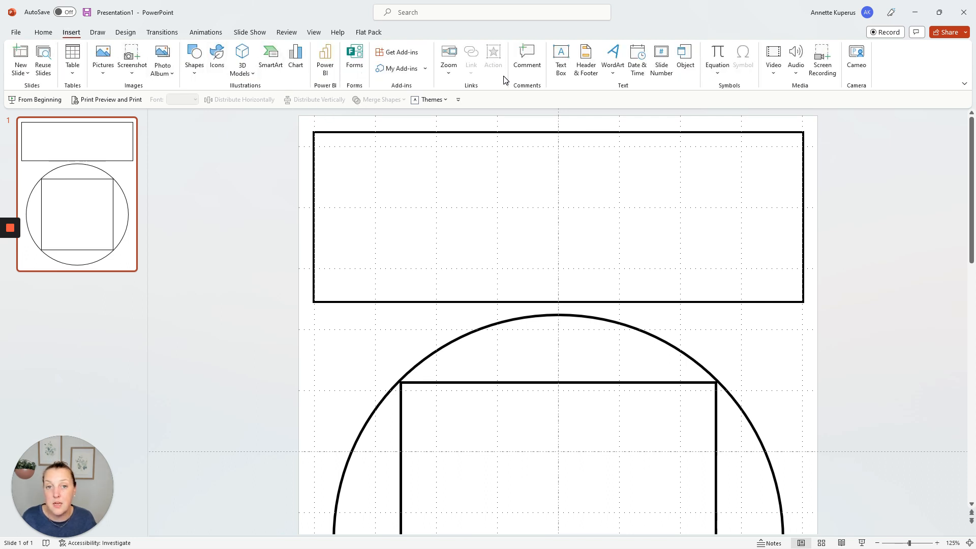
click(562, 61)
click(323, 151)
click(189, 135)
click(561, 60)
click(275, 183)
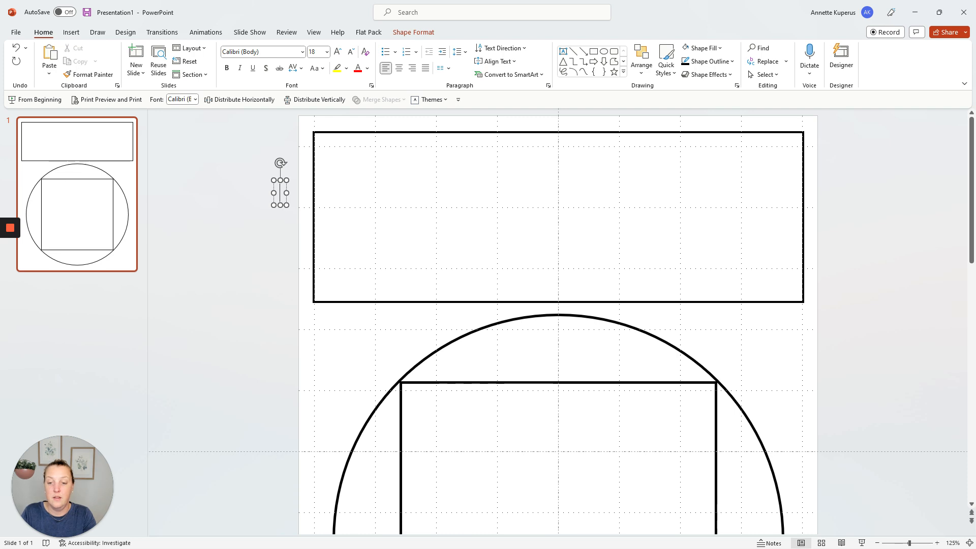
text(Directions)
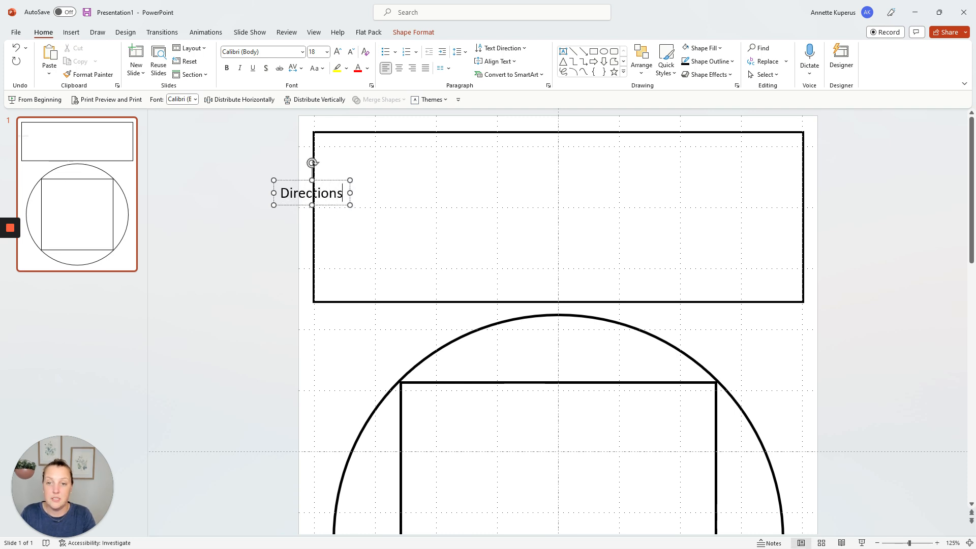
drag(285, 204, 325, 182)
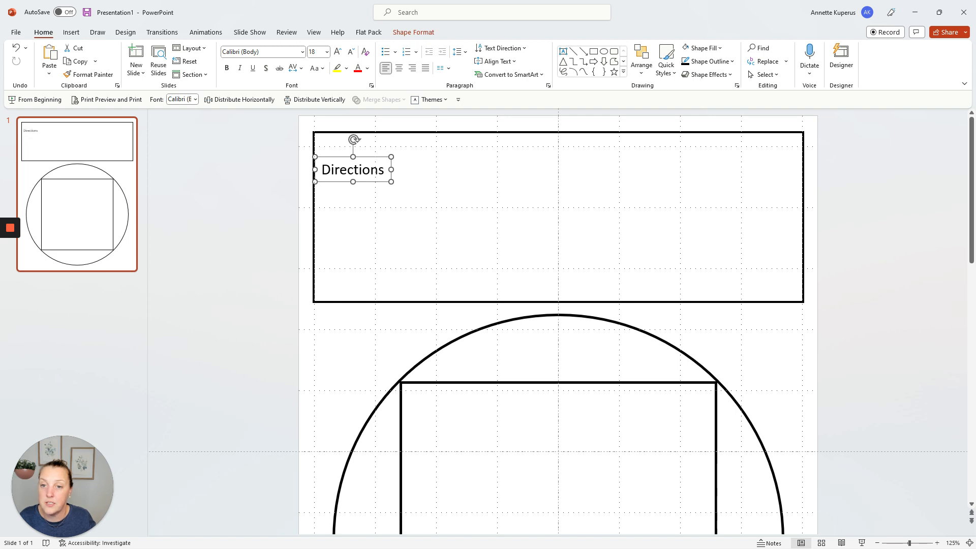
- Replace the text box's wording with "Station 1" and move it into the rectangle's upper-left corner
double_click(353, 169)
text(Station 1)
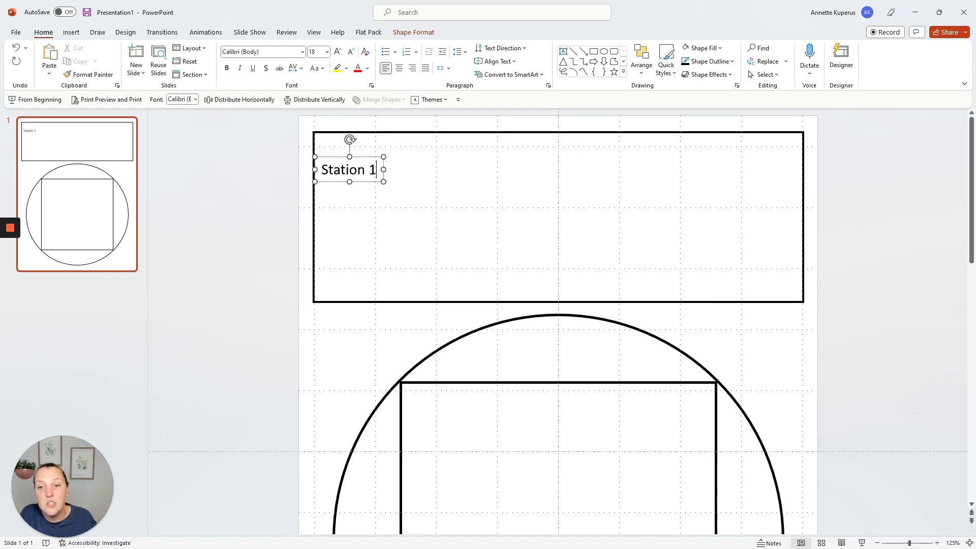
drag(333, 182, 331, 157)
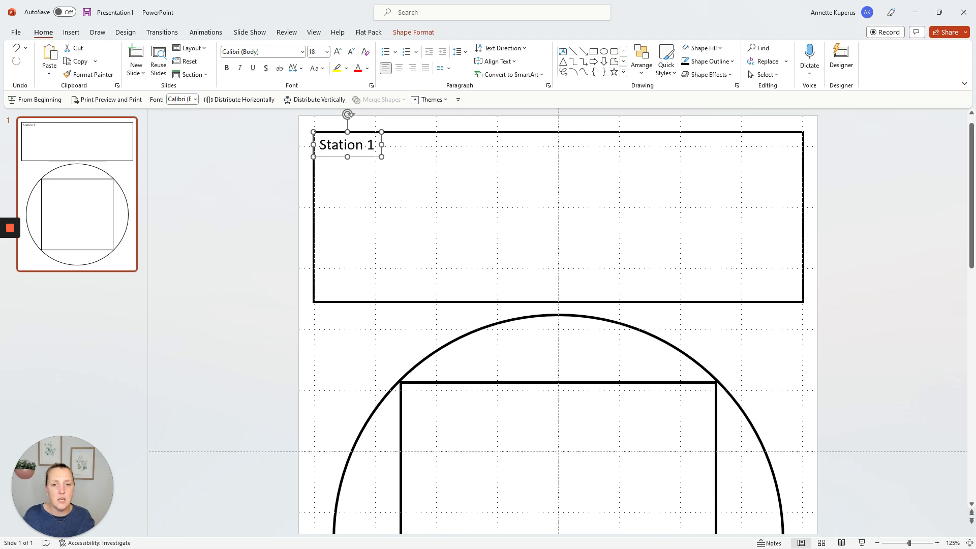
- Duplicate the finished slide four times to make five identical station slides
scroll(721, 289, down, 3)
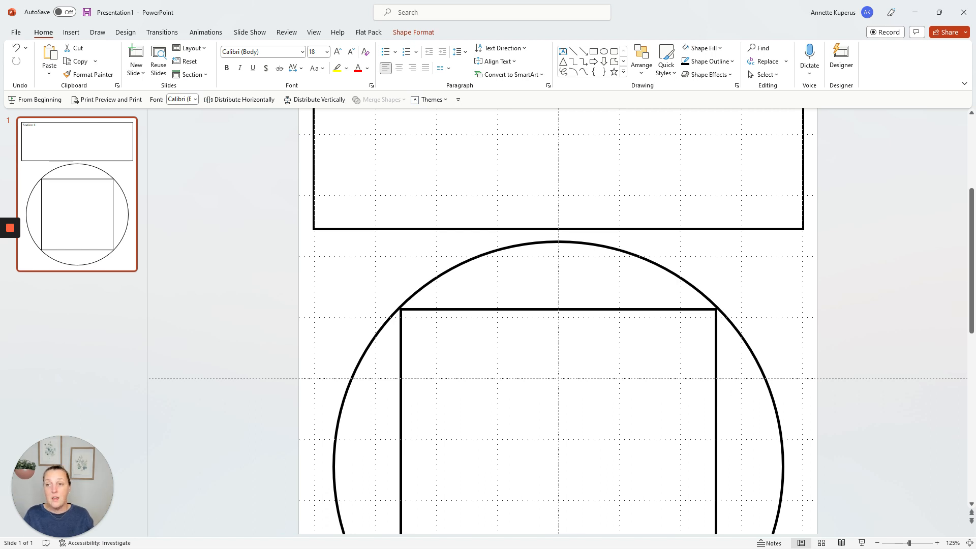
click(200, 197)
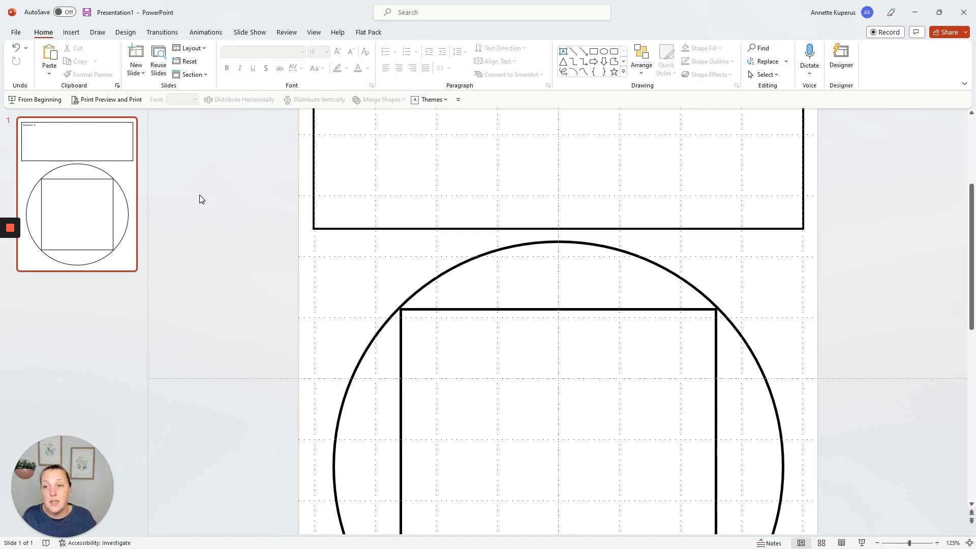
right_click(83, 184)
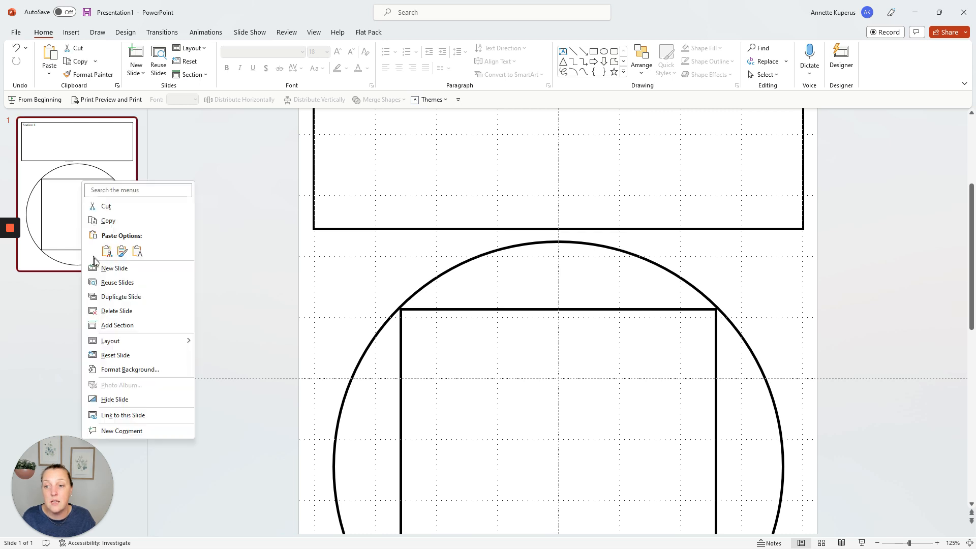
click(121, 296)
right_click(83, 335)
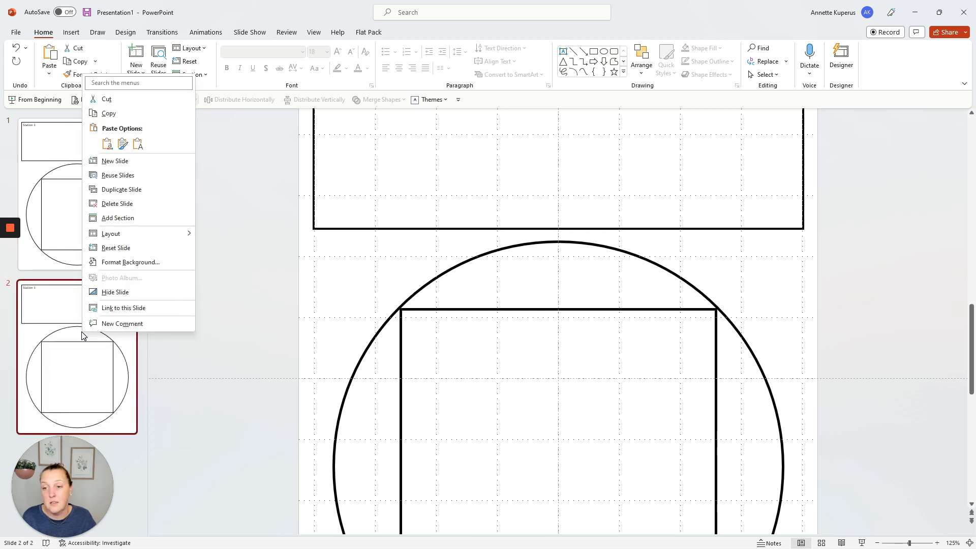
click(121, 189)
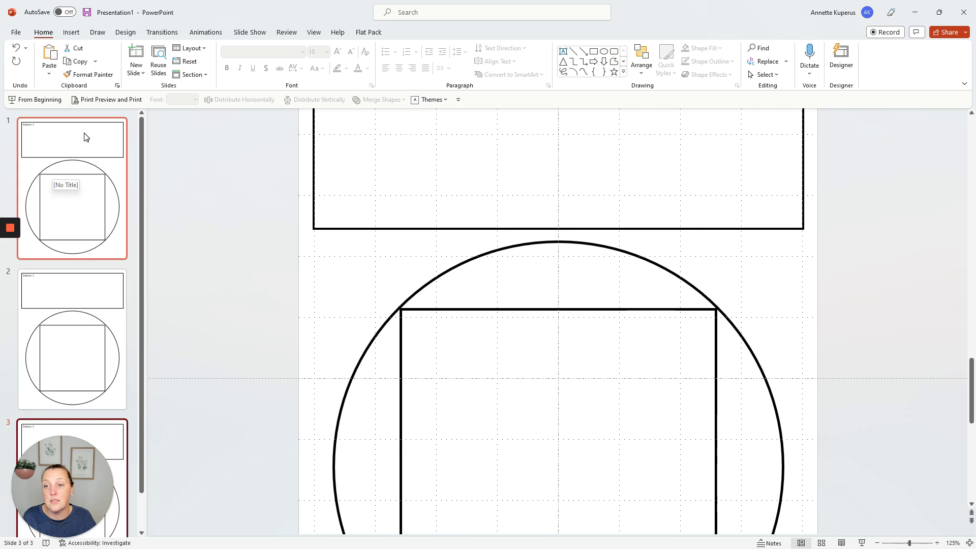
scroll(118, 393, down, 1)
right_click(118, 392)
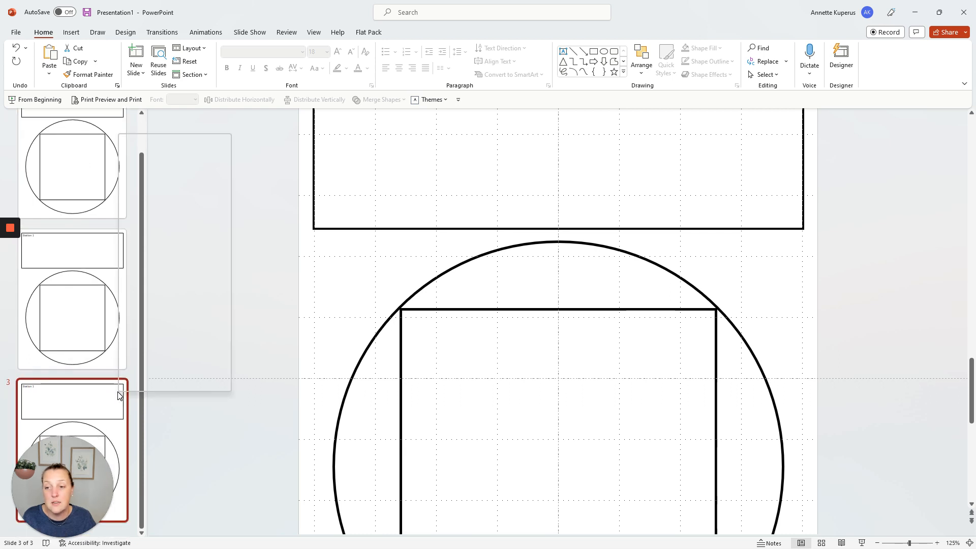
click(156, 248)
right_click(98, 390)
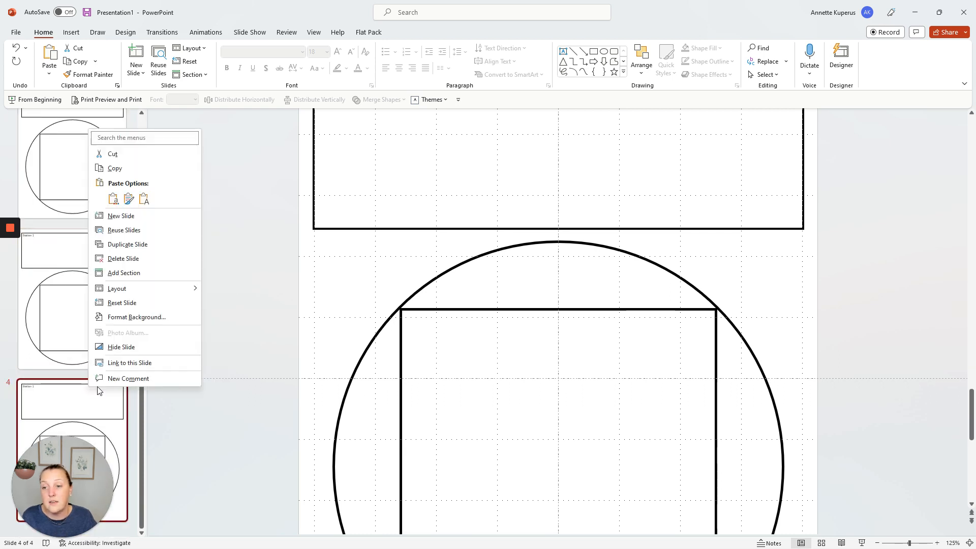
click(133, 244)
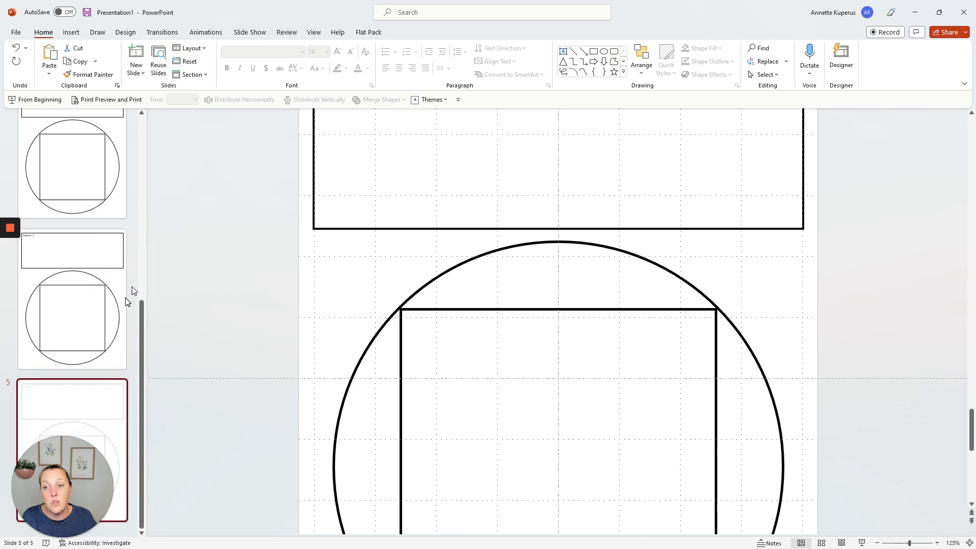
- Duplicate the first station slide once more to make six identical station slides
click(93, 234)
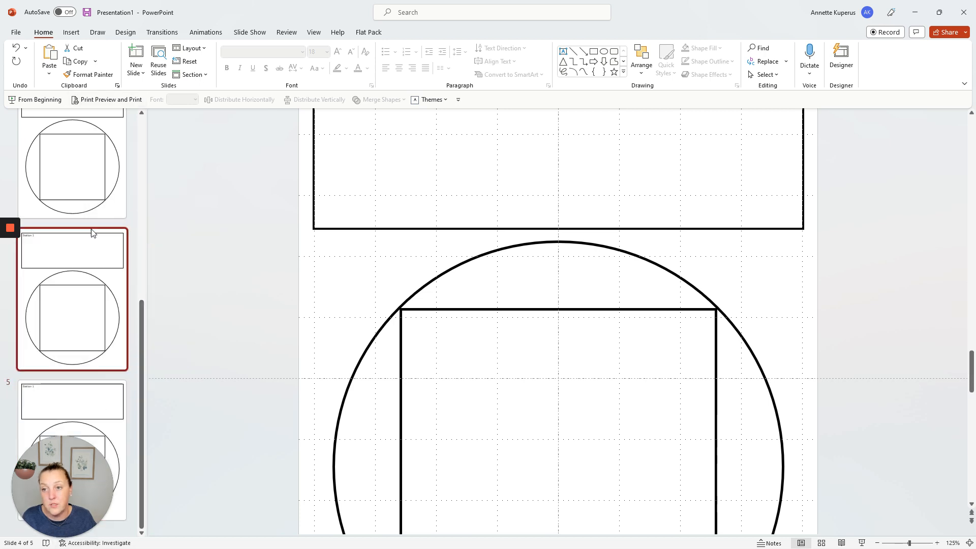
key(Up)
key(Up)
key(Up)
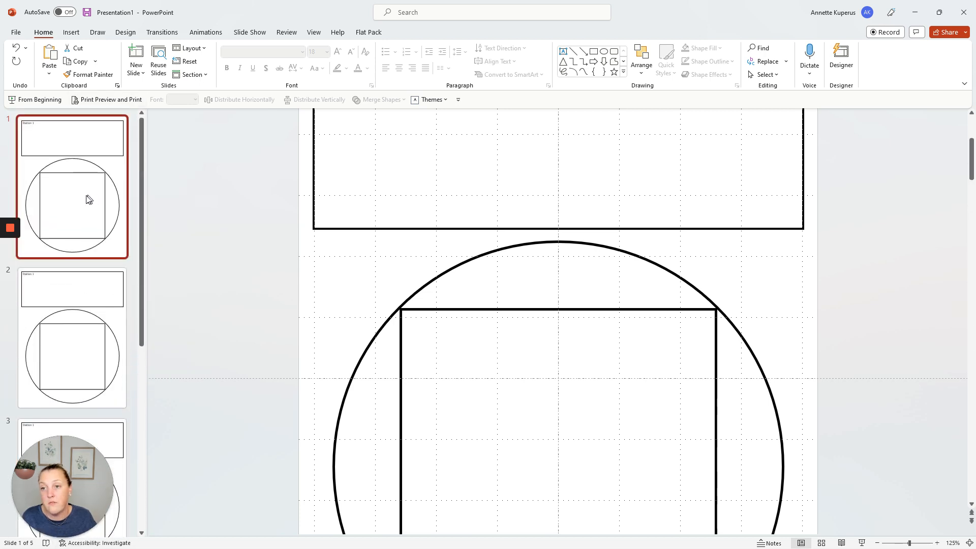
right_click(78, 224)
click(155, 342)
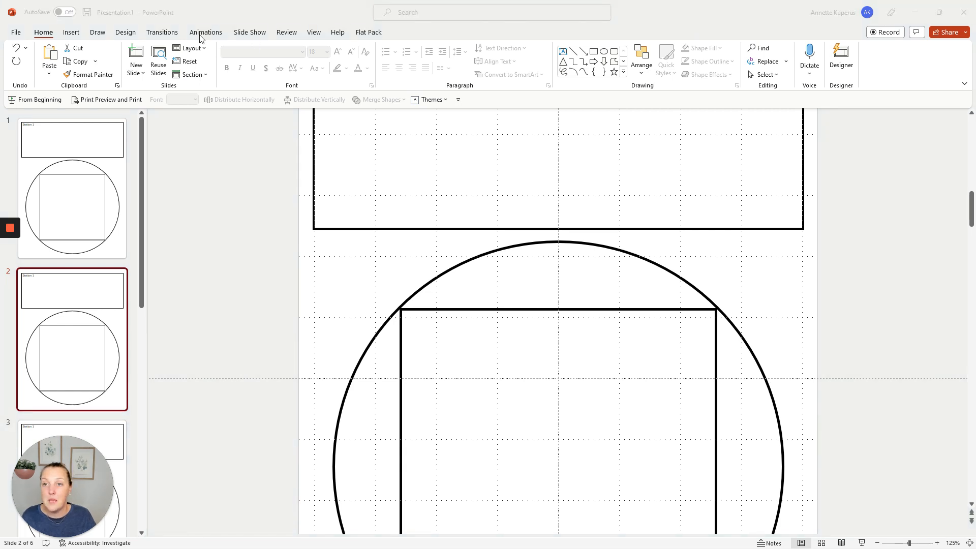
- Fit the whole slide in the window and turn off the guides
click(315, 35)
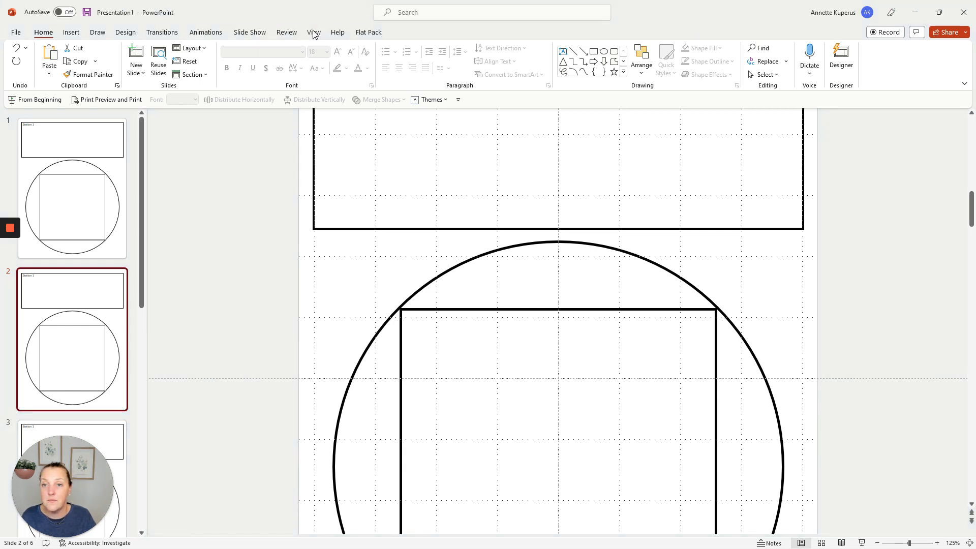
click(313, 32)
click(316, 60)
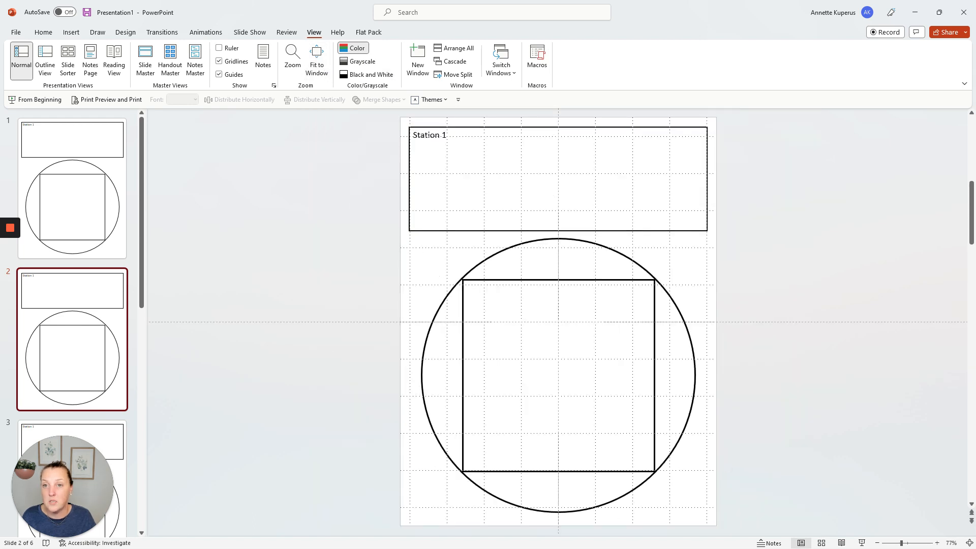
click(232, 76)
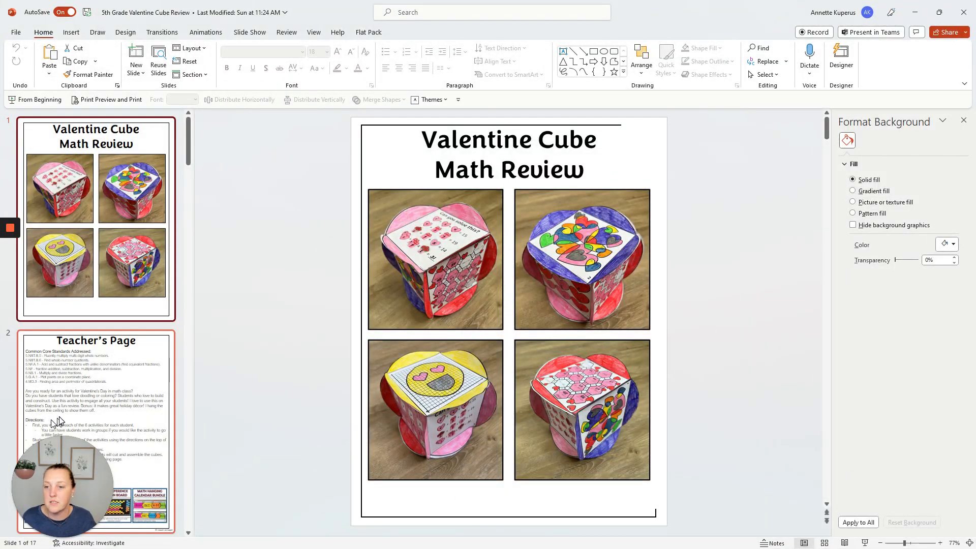
- Examine the Cube Assembly page in the 5th Grade Valentine Cube Review presentation
scroll(102, 312, down, 6)
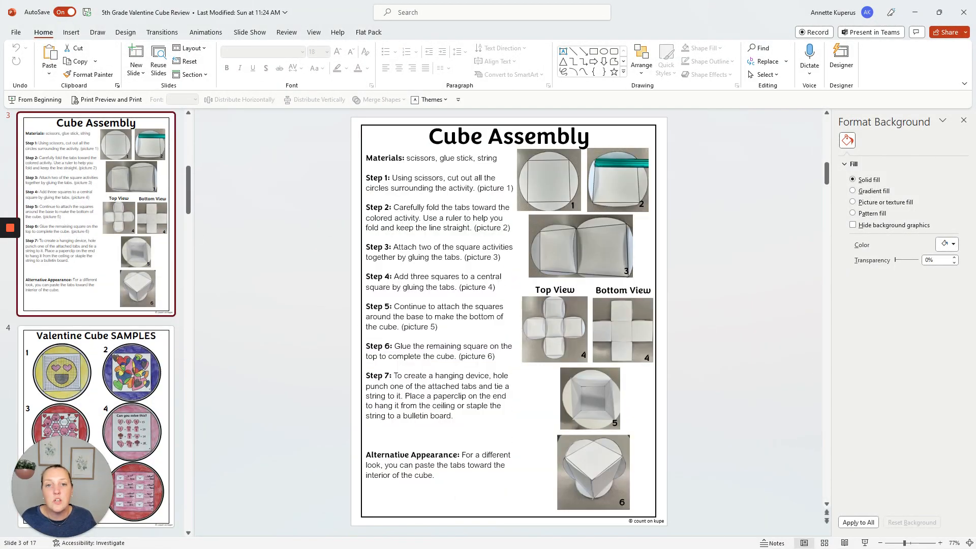